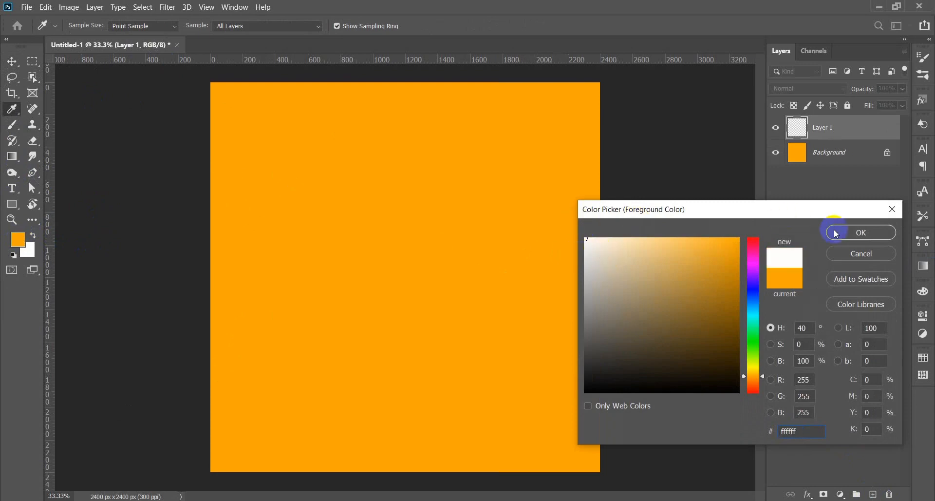
- Paint a 3200 px soft white glow at the canvas centre on Layer 1, at about 21% opacity
{"action": "left_click", "coordinate": [861, 232]}
{"action": "key", "text": "b"}
{"action": "key", "text": "bracketright"}
{"action": "key", "text": "bracketright"}
{"action": "key", "text": "bracketright"}
{"action": "key", "text": "bracketright"}
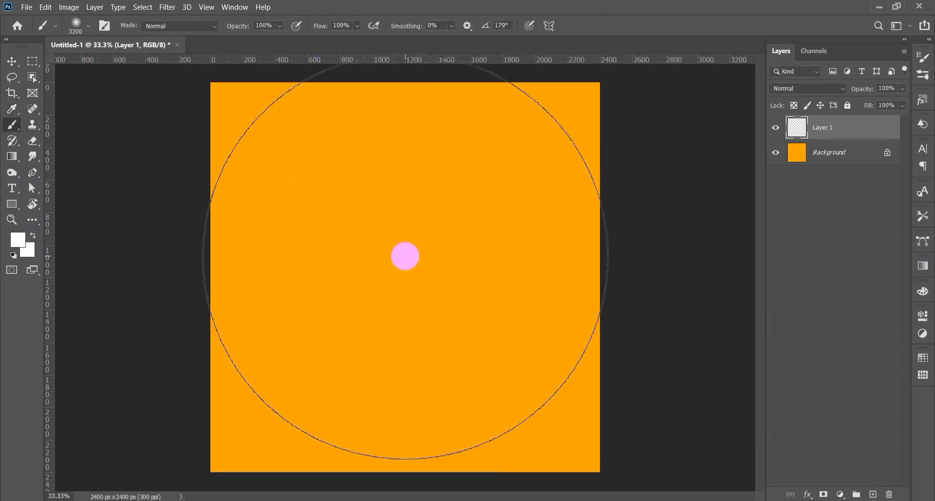
{"action": "left_click", "coordinate": [406, 256]}
{"action": "left_click_drag", "start_coordinate": [864, 88], "coordinate": [822, 93]}
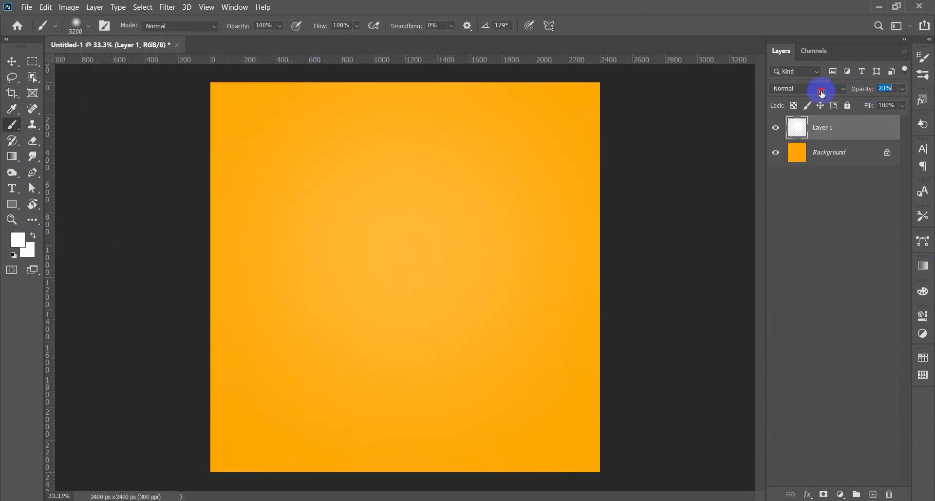
- Shift the glow into place and add a layer mask, with an 800 px brush for masking
{"action": "left_click", "coordinate": [10, 61]}
{"action": "mouse_move", "coordinate": [429, 257]}
{"action": "left_mouse_down"}
{"action": "mouse_move", "coordinate": [584, 286]}
{"action": "mouse_move", "coordinate": [458, 292]}
{"action": "left_mouse_up"}
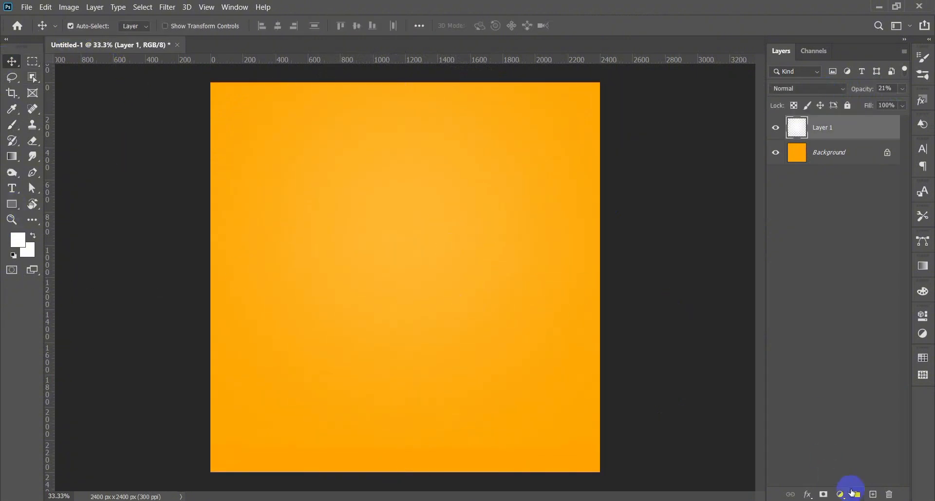
{"action": "left_click", "coordinate": [12, 125]}
{"action": "key", "text": "x"}
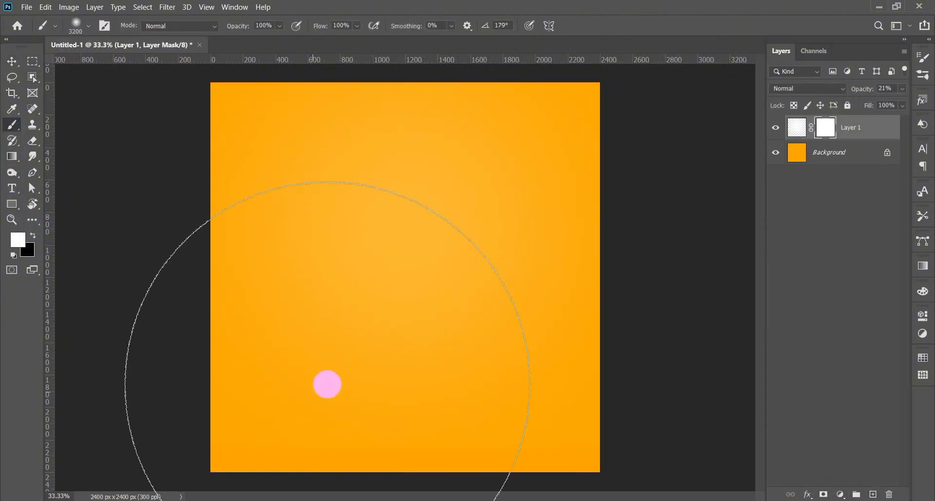
{"action": "key", "text": "bracketleft"}
{"action": "key", "text": "bracketleft"}
{"action": "key", "text": "bracketleft"}
{"action": "key", "text": "bracketleft"}
{"action": "key", "text": "bracketleft"}
{"action": "key", "text": "bracketleft"}
{"action": "key", "text": "bracketleft"}
{"action": "key", "text": "bracketleft"}
{"action": "key", "text": "bracketleft"}
{"action": "key", "text": "bracketleft"}
{"action": "key", "text": "bracketleft"}
{"action": "key", "text": "bracketleft"}
{"action": "key", "text": "bracketleft"}
{"action": "key", "text": "bracketleft"}
{"action": "key", "text": "bracketleft"}
{"action": "key", "text": "bracketleft"}
{"action": "key", "text": "bracketleft"}
{"action": "key", "text": "bracketleft"}
{"action": "key", "text": "bracketleft"}
{"action": "key", "text": "bracketleft"}
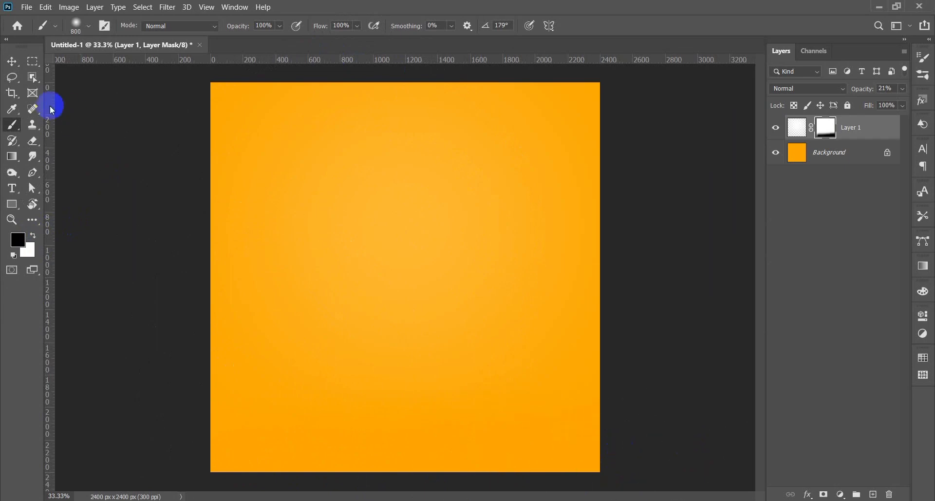
- Open the pratik-gupta pasta bowl photo from Downloads as a new document
{"action": "left_click", "coordinate": [12, 61]}
{"action": "left_click", "coordinate": [26, 7]}
{"action": "left_click", "coordinate": [40, 30]}
{"action": "left_click", "coordinate": [55, 201]}
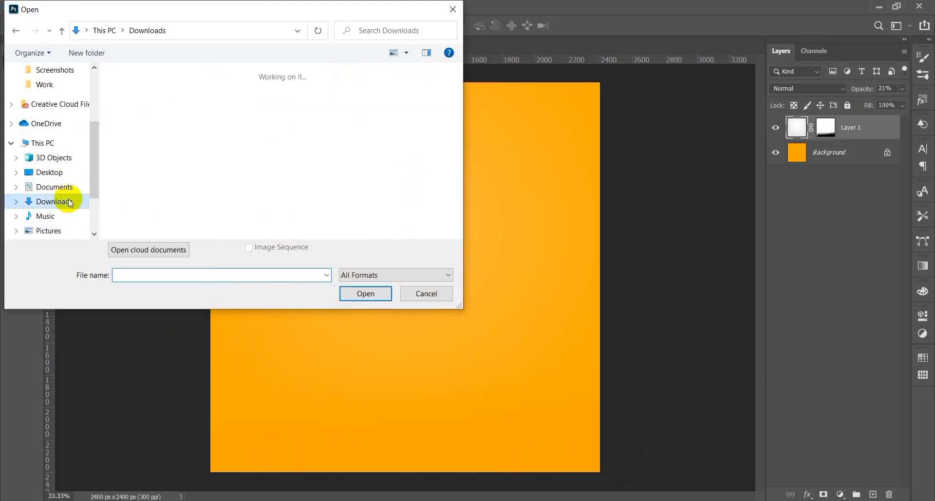
{"action": "left_click", "coordinate": [414, 121]}
{"action": "left_click", "coordinate": [197, 225]}
{"action": "left_click", "coordinate": [365, 293]}
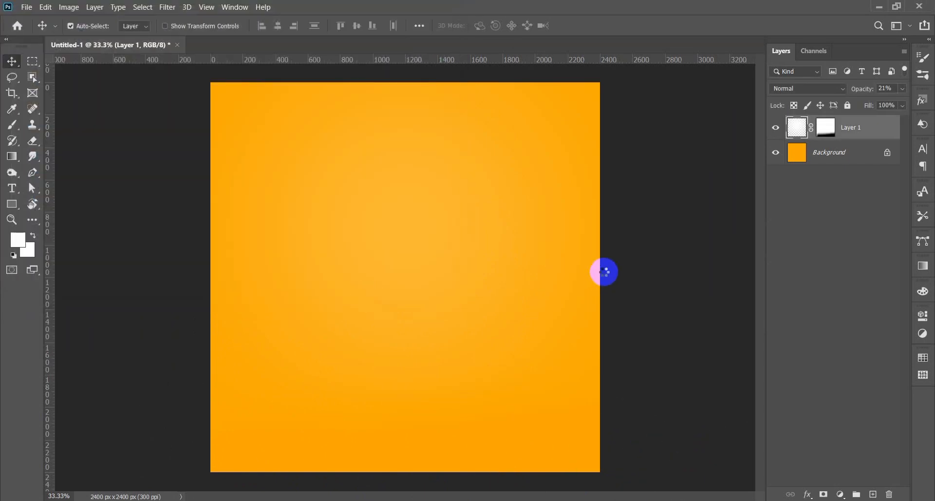
- Outline the spaghetti bowl with the Object Selection tool and tighten its left edge
{"action": "scroll", "coordinate": [448, 302], "scroll_direction": "up", "scroll_amount": 5}
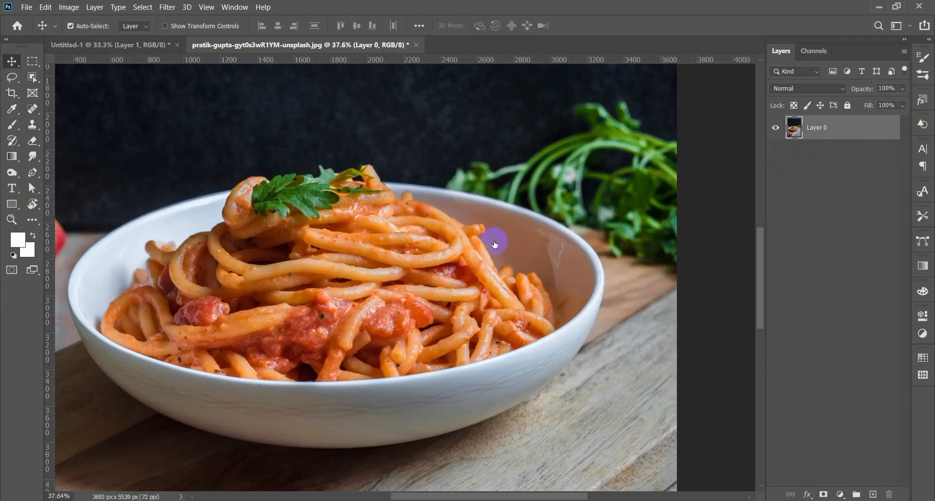
{"action": "key", "text": "w"}
{"action": "mouse_move", "coordinate": [270, 169]}
{"action": "left_mouse_down"}
{"action": "mouse_move", "coordinate": [439, 161]}
{"action": "mouse_move", "coordinate": [573, 216]}
{"action": "left_mouse_up"}
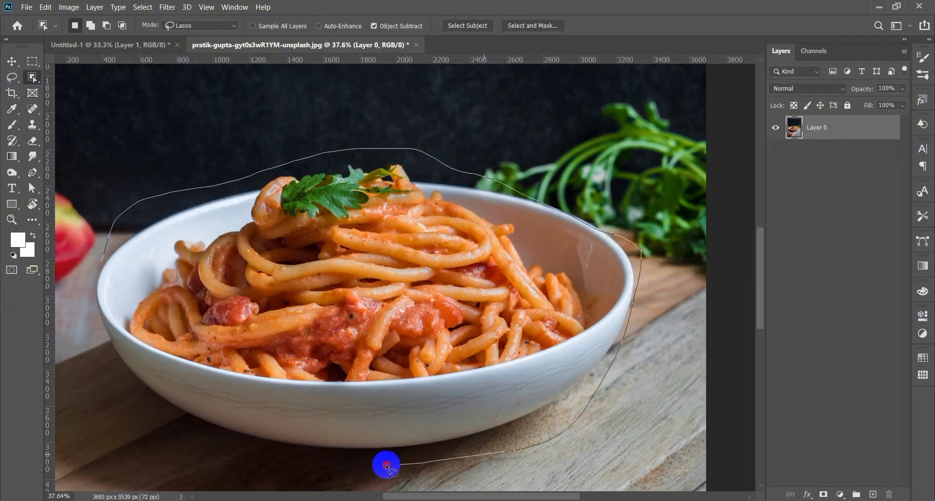
{"action": "mouse_move", "coordinate": [387, 466]}
{"action": "left_mouse_down"}
{"action": "mouse_move", "coordinate": [100, 392]}
{"action": "mouse_move", "coordinate": [106, 254]}
{"action": "left_mouse_up"}
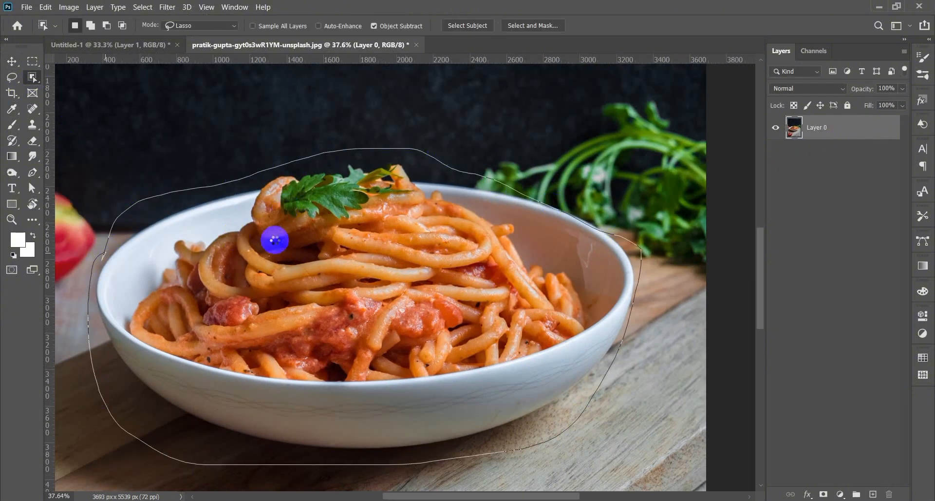
{"action": "scroll", "coordinate": [165, 331], "scroll_direction": "up", "scroll_amount": 6}
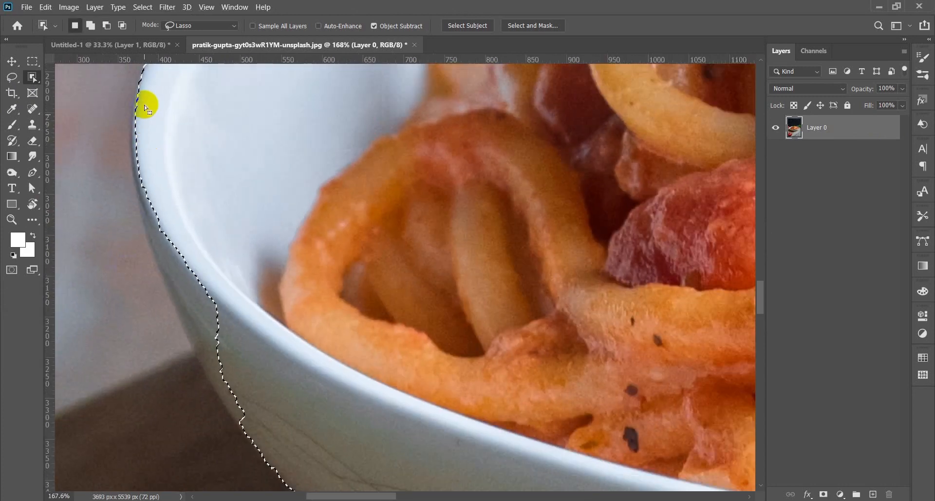
{"action": "mouse_move", "coordinate": [100, 196]}
{"action": "left_mouse_down"}
{"action": "mouse_move", "coordinate": [224, 148]}
{"action": "mouse_move", "coordinate": [145, 89]}
{"action": "left_mouse_up"}
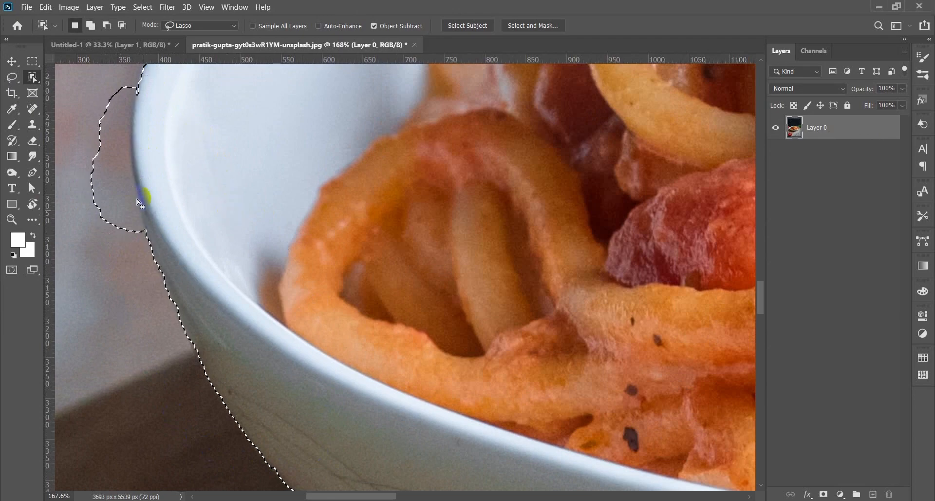
{"action": "scroll", "coordinate": [238, 215], "scroll_direction": "down", "scroll_amount": 2}
{"action": "scroll", "coordinate": [140, 149], "scroll_direction": "up", "scroll_amount": 3}
- Add the bowl rim to the selection with Quick Selection
{"action": "right_click", "coordinate": [32, 78]}
{"action": "left_click", "coordinate": [66, 88]}
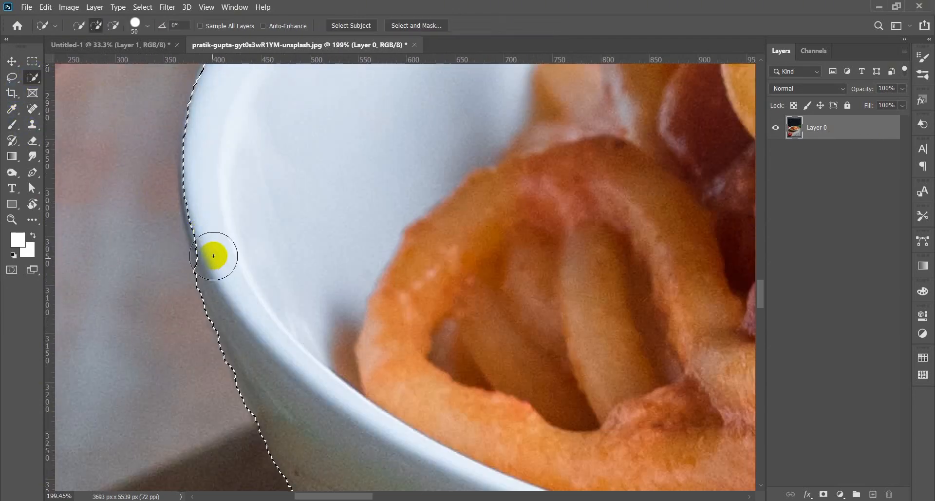
{"action": "left_click_drag", "start_coordinate": [213, 254], "coordinate": [210, 232]}
{"action": "key", "text": "v"}
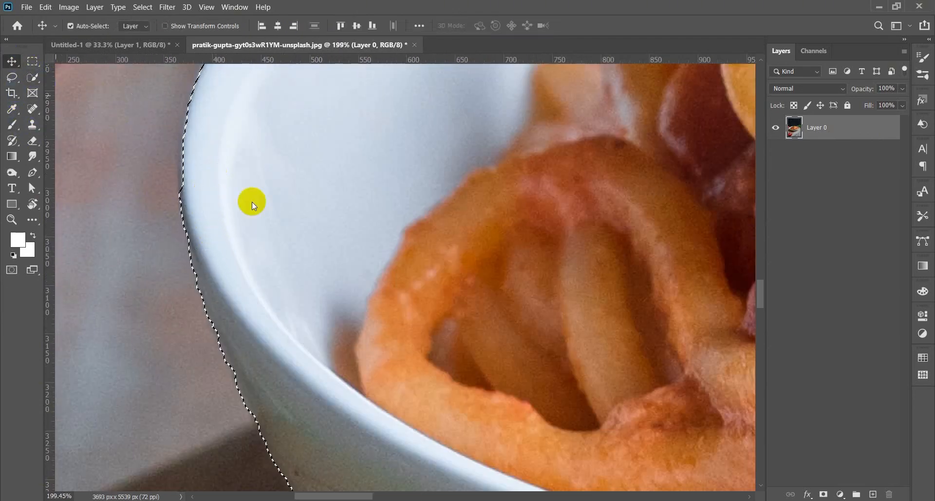
{"action": "scroll", "coordinate": [323, 337], "scroll_direction": "down", "scroll_amount": 4}
{"action": "scroll", "coordinate": [323, 336], "scroll_direction": "down", "scroll_amount": 3}
{"action": "scroll", "coordinate": [511, 302], "scroll_direction": "up", "scroll_amount": 6}
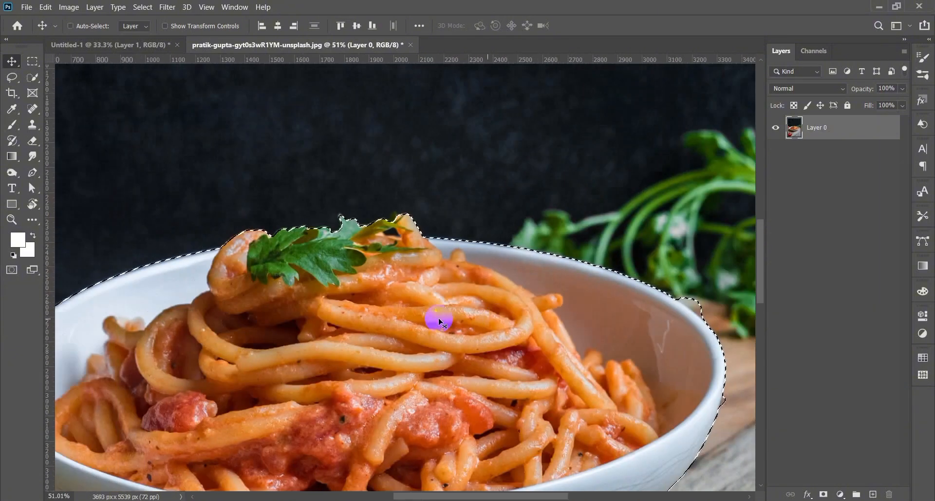
- Subtract the background near the parsley and a stray bulge beside the bowl rim
{"action": "key", "text": "w"}
{"action": "scroll", "coordinate": [407, 216], "scroll_direction": "up", "scroll_amount": 4}
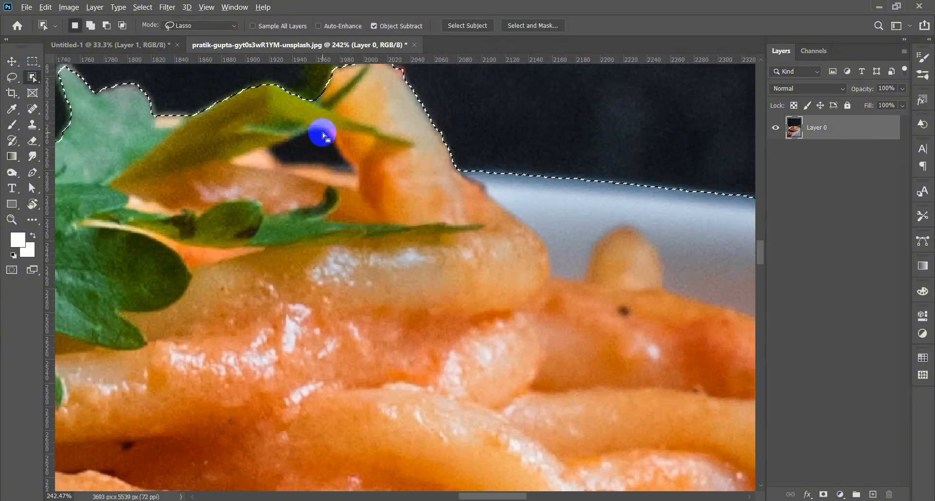
{"action": "left_click_drag", "start_coordinate": [324, 130], "coordinate": [307, 133], "text": "alt"}
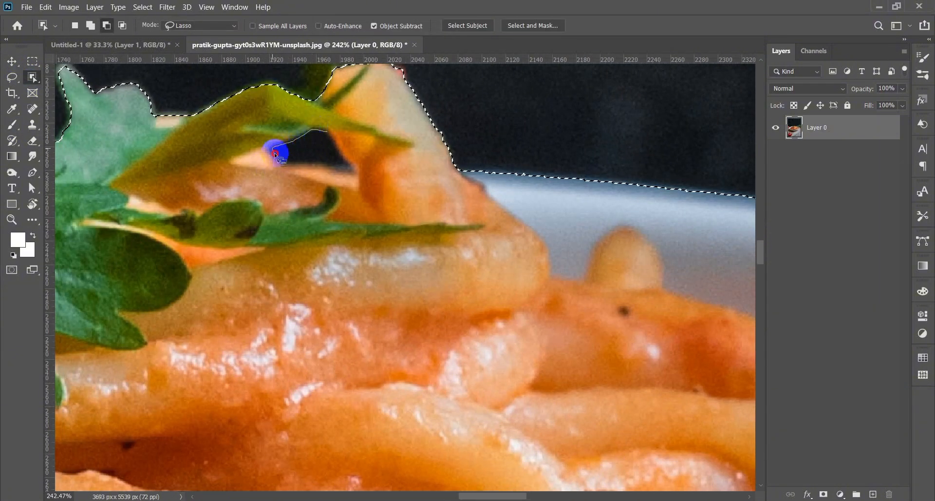
{"action": "scroll", "coordinate": [360, 256], "scroll_direction": "down", "scroll_amount": 5}
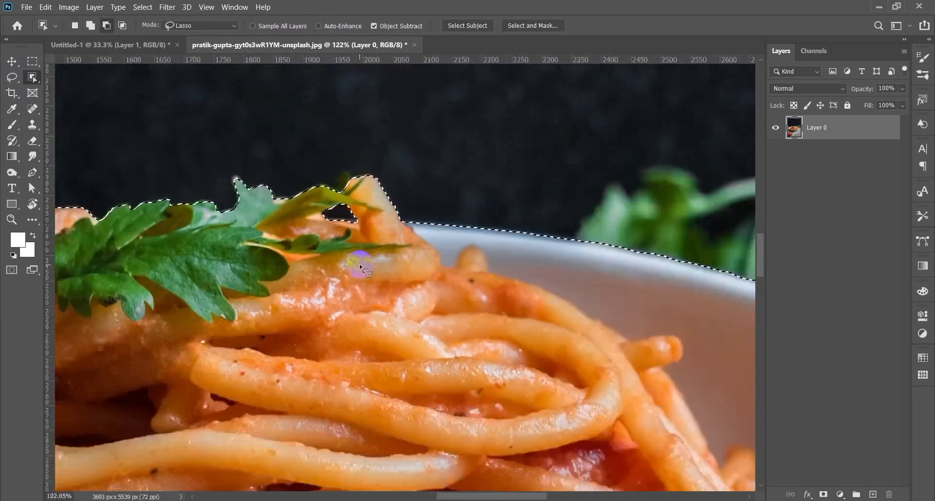
{"action": "scroll", "coordinate": [627, 334], "scroll_direction": "up", "scroll_amount": 5}
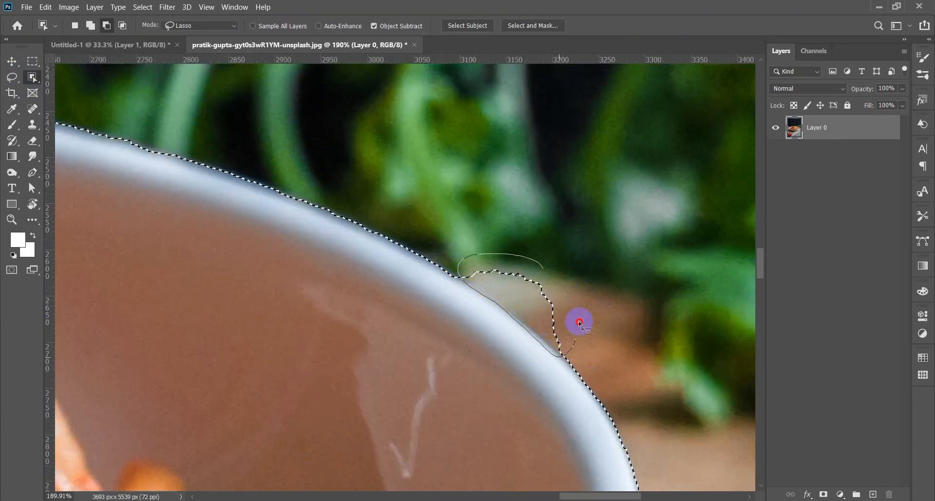
{"action": "scroll", "coordinate": [449, 383], "scroll_direction": "down", "scroll_amount": 6}
{"action": "scroll", "coordinate": [526, 292], "scroll_direction": "up", "scroll_amount": 6}
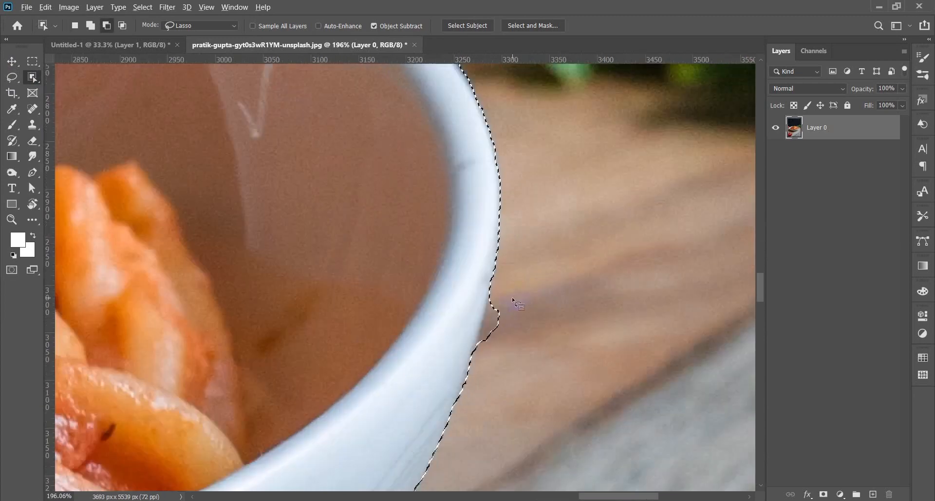
{"action": "scroll", "coordinate": [501, 316], "scroll_direction": "up", "scroll_amount": 3}
{"action": "mouse_move", "coordinate": [502, 291]}
{"action": "left_mouse_down", "text": "alt"}
{"action": "mouse_move", "coordinate": [472, 312]}
{"action": "mouse_move", "coordinate": [505, 324]}
{"action": "mouse_move", "coordinate": [505, 290]}
{"action": "left_mouse_up", "text": "alt"}
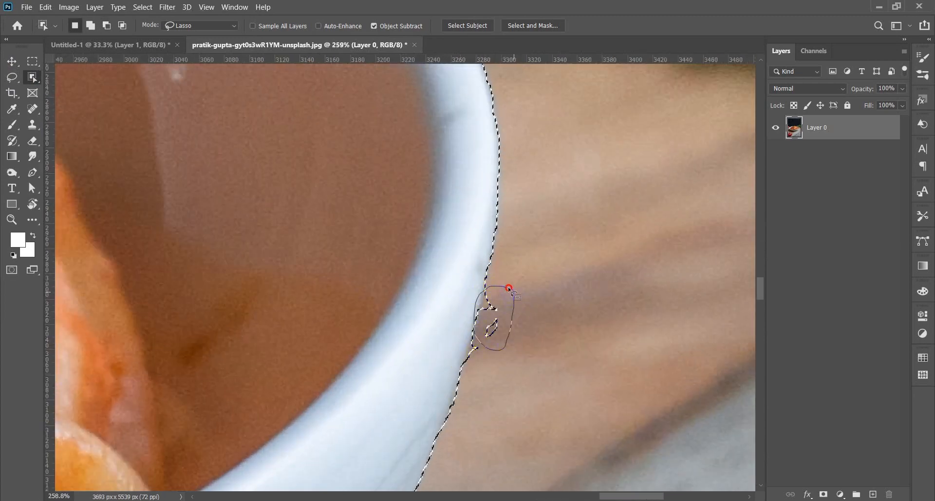
{"action": "scroll", "coordinate": [526, 328], "scroll_direction": "down", "scroll_amount": 10}
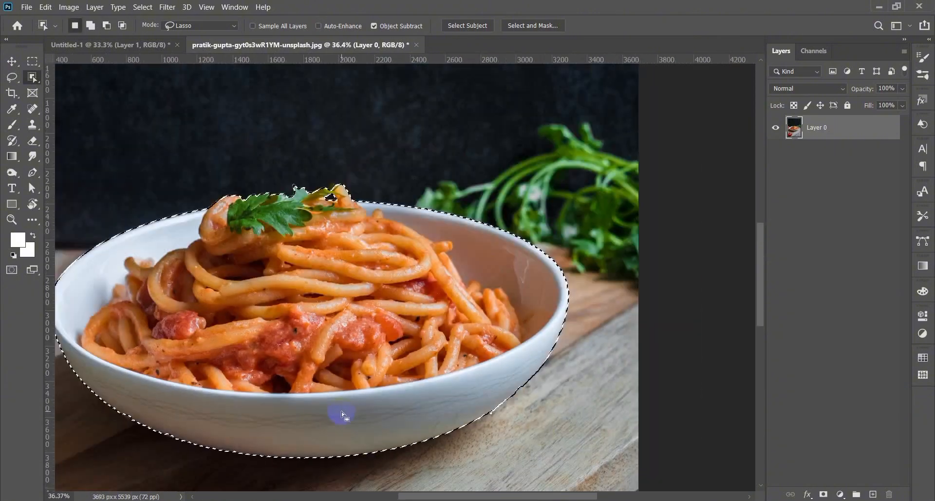
{"action": "scroll", "coordinate": [350, 418], "scroll_direction": "left", "scroll_amount": 2}
- Mask the layer to the bowl and refine its edge with a 2 px radius and slight feather
{"action": "scroll", "coordinate": [163, 417], "scroll_direction": "up", "scroll_amount": 3}
{"action": "right_click", "coordinate": [32, 77]}
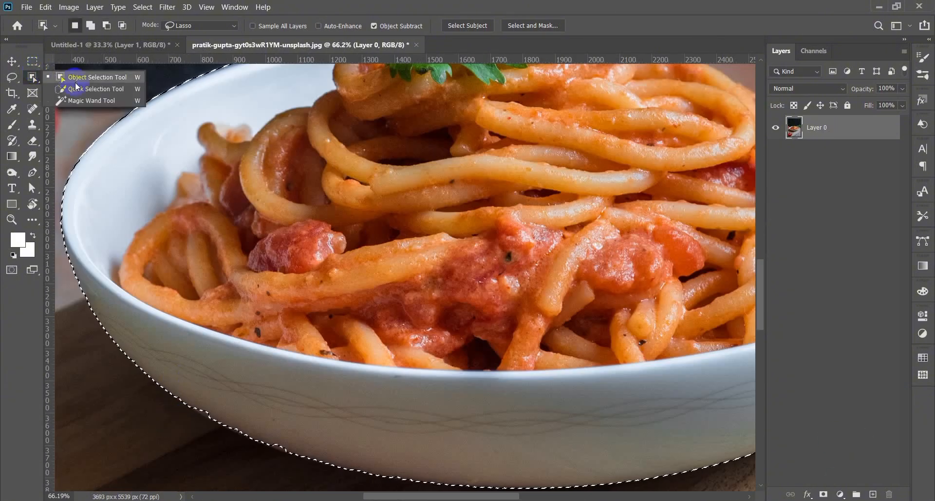
{"action": "left_click", "coordinate": [83, 88]}
{"action": "scroll", "coordinate": [204, 403], "scroll_direction": "up", "scroll_amount": 3}
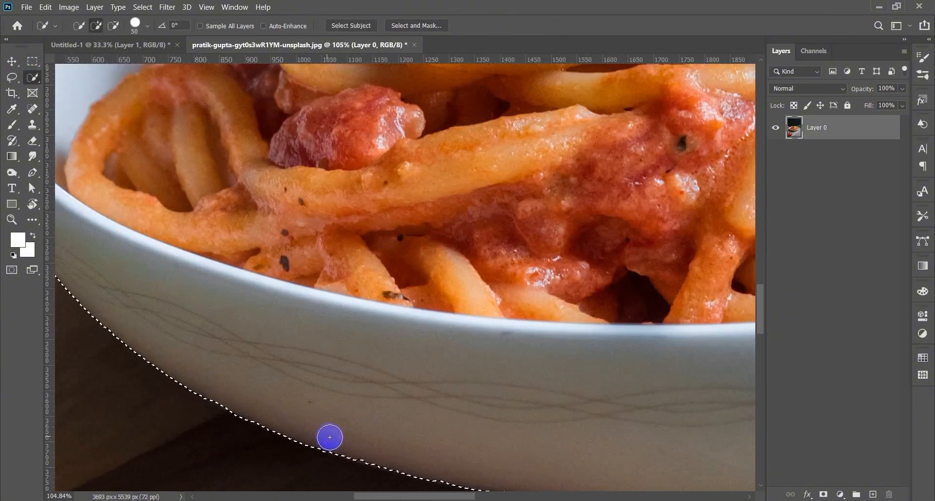
{"action": "scroll", "coordinate": [330, 437], "scroll_direction": "down", "scroll_amount": 3}
{"action": "scroll", "coordinate": [557, 444], "scroll_direction": "right", "scroll_amount": 2}
{"action": "left_click", "coordinate": [823, 494]}
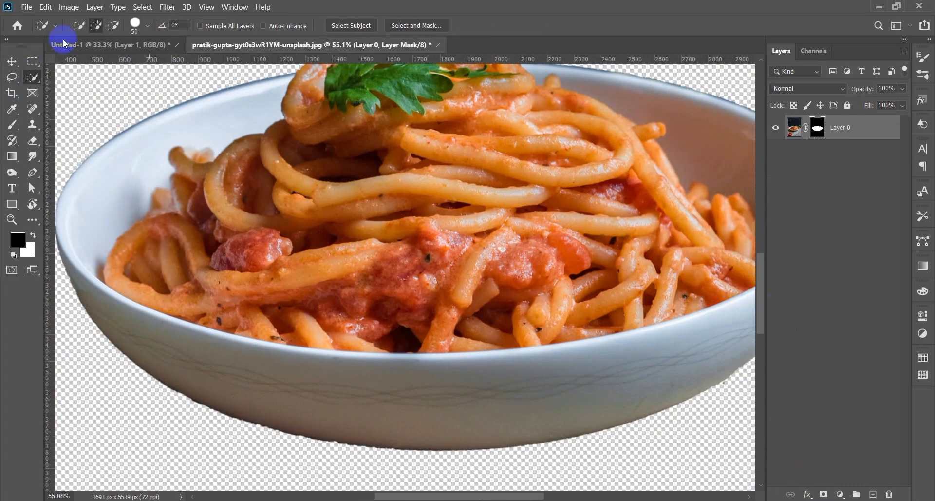
{"action": "left_click", "coordinate": [412, 25]}
{"action": "left_click_drag", "start_coordinate": [767, 235], "coordinate": [781, 235]}
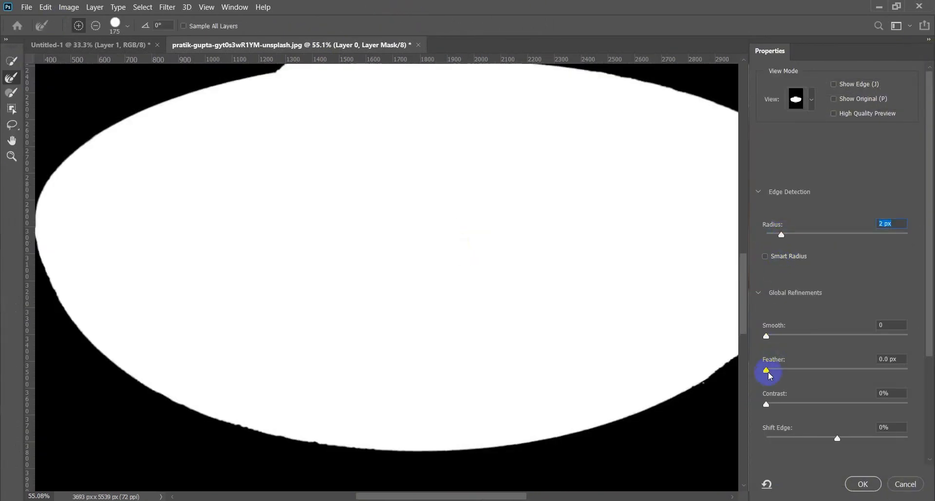
{"action": "left_click_drag", "start_coordinate": [766, 371], "coordinate": [788, 371]}
{"action": "left_click", "coordinate": [863, 484]}
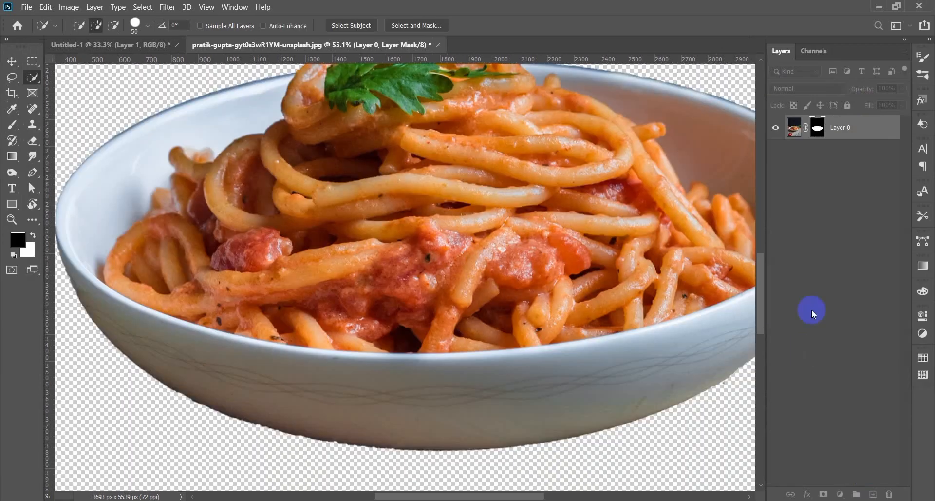
- Convert the bowl layer to a Smart Object and drag it onto the orange poster
{"action": "right_click", "coordinate": [850, 131]}
{"action": "left_click", "coordinate": [798, 158]}
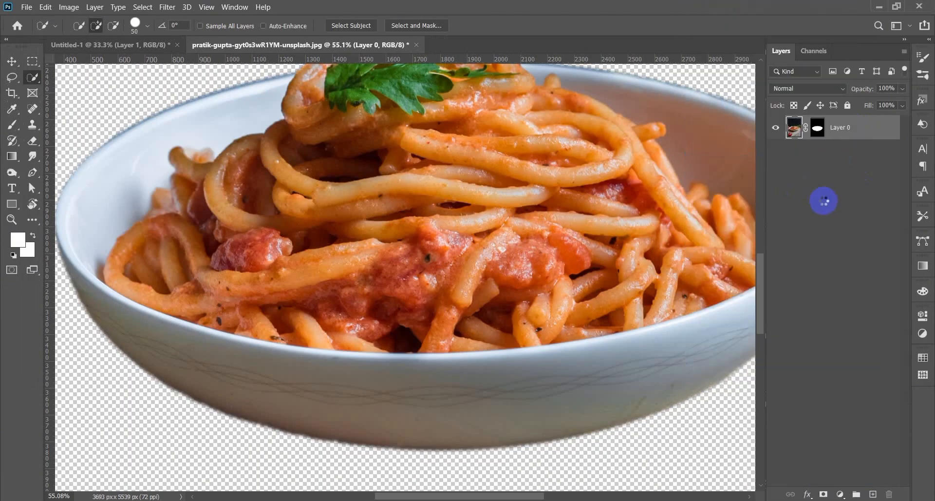
{"action": "key", "text": "ctrl+0"}
{"action": "key", "text": "v"}
{"action": "left_click_drag", "start_coordinate": [424, 320], "coordinate": [396, 274]}
- Scale the bowl down and tilt it slightly on the poster
{"action": "key", "text": "ctrl+t"}
{"action": "left_click_drag", "start_coordinate": [647, 277], "coordinate": [574, 323]}
{"action": "mouse_move", "coordinate": [433, 320]}
{"action": "left_mouse_down"}
{"action": "mouse_move", "coordinate": [440, 330]}
{"action": "mouse_move", "coordinate": [432, 336]}
{"action": "left_mouse_up"}
{"action": "left_click", "coordinate": [591, 27]}
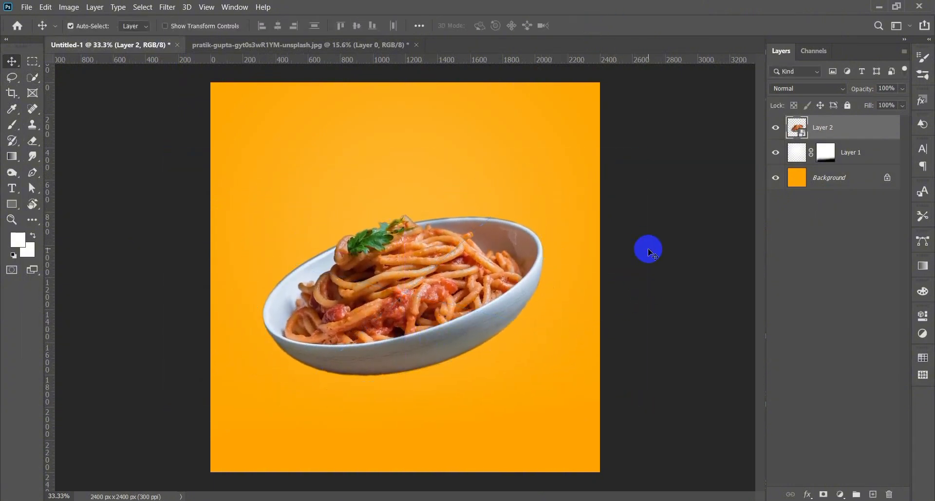
- Create a new layer and set up black paint with a flattened, elliptical soft brush tip
{"action": "left_click", "coordinate": [13, 125]}
{"action": "left_click", "coordinate": [873, 493]}
{"action": "left_click", "coordinate": [18, 239]}
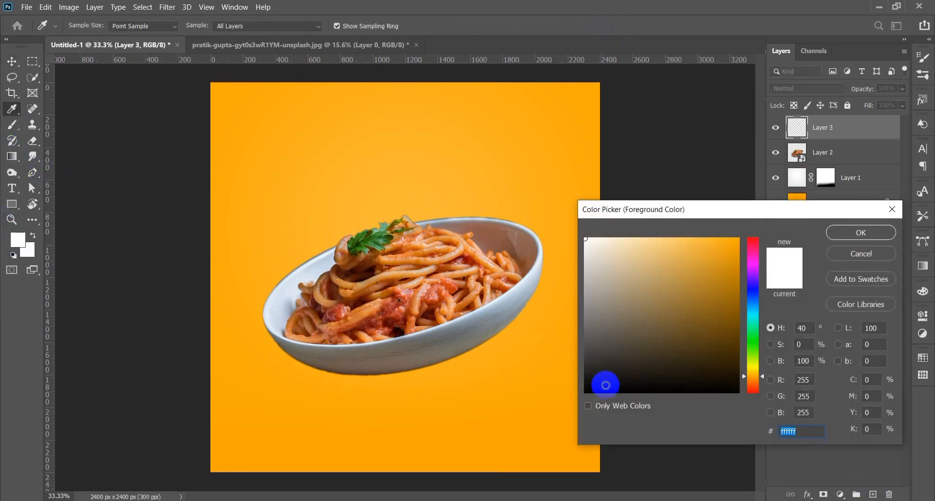
{"action": "left_click_drag", "start_coordinate": [605, 382], "coordinate": [585, 392]}
{"action": "left_click", "coordinate": [844, 233]}
{"action": "left_click", "coordinate": [89, 27]}
{"action": "left_click_drag", "start_coordinate": [38, 82], "coordinate": [37, 74]}
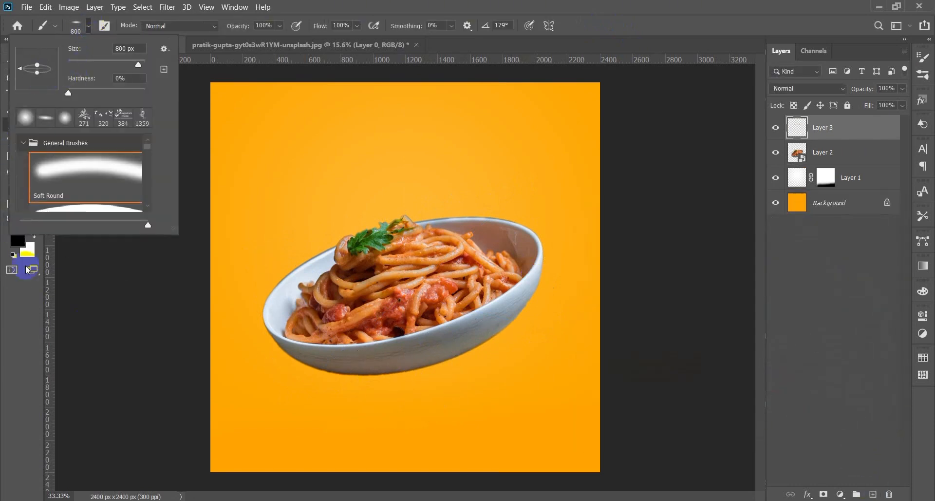
{"action": "left_click", "coordinate": [392, 416]}
- Paint the shadow under the bowl, stretch it wider and flatter, and set 72% opacity
{"action": "left_click", "coordinate": [403, 407]}
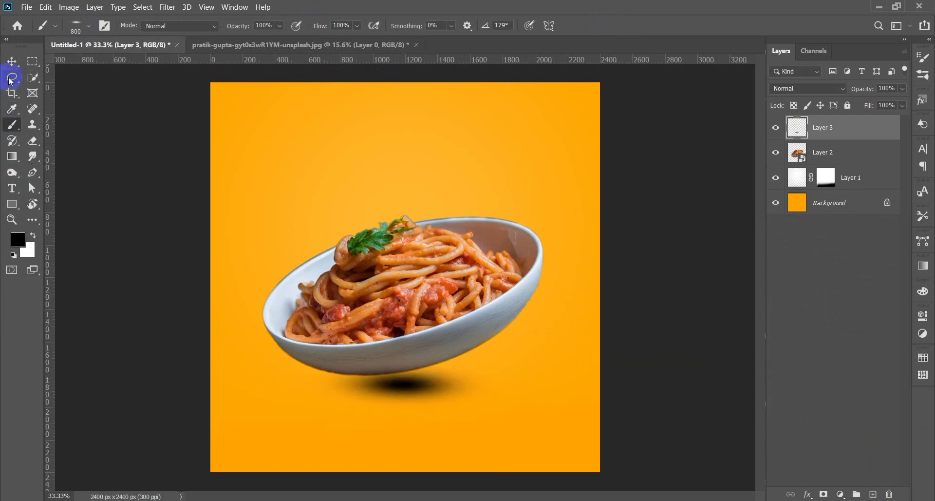
{"action": "key", "text": "v"}
{"action": "key", "text": "ctrl+t"}
{"action": "left_click_drag", "start_coordinate": [511, 385], "coordinate": [580, 380]}
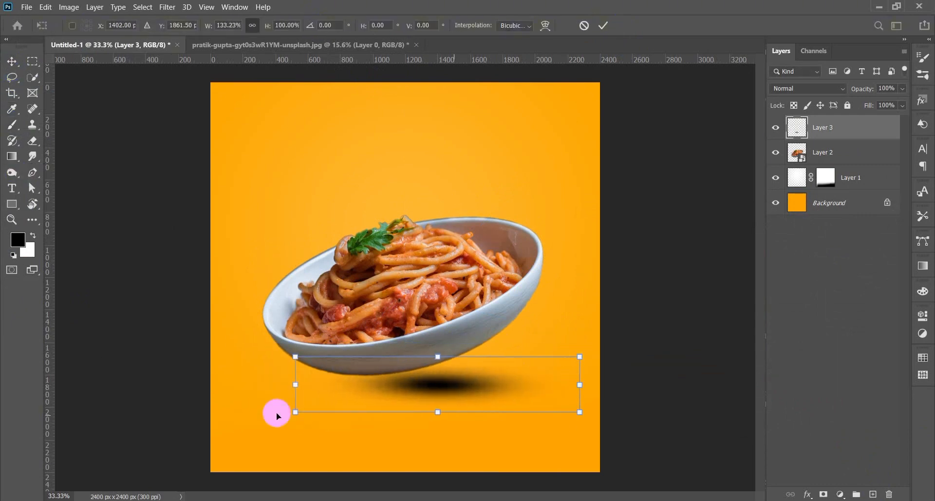
{"action": "left_click_drag", "start_coordinate": [295, 383], "coordinate": [194, 383]}
{"action": "mouse_move", "coordinate": [388, 411]}
{"action": "left_mouse_down"}
{"action": "mouse_move", "coordinate": [388, 432]}
{"action": "mouse_move", "coordinate": [393, 401]}
{"action": "mouse_move", "coordinate": [402, 402]}
{"action": "left_mouse_up"}
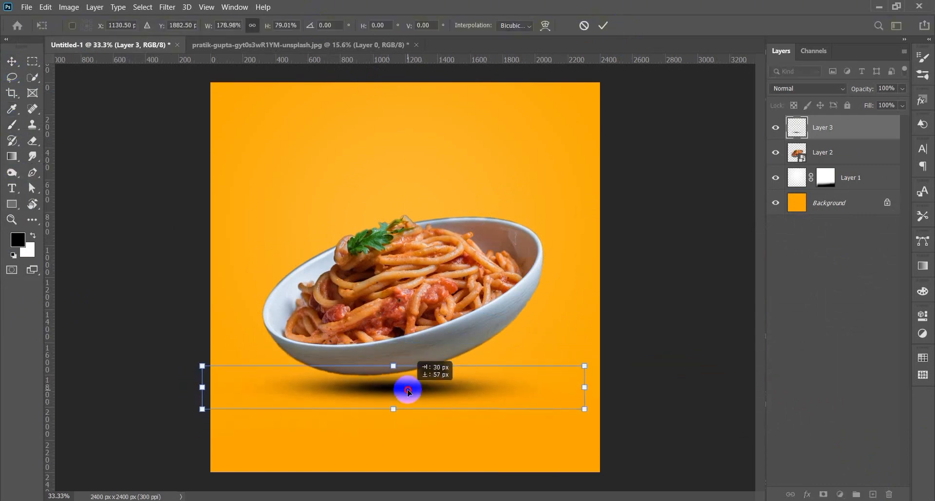
{"action": "left_click_drag", "start_coordinate": [866, 89], "coordinate": [850, 90]}
{"action": "left_click", "coordinate": [570, 221]}
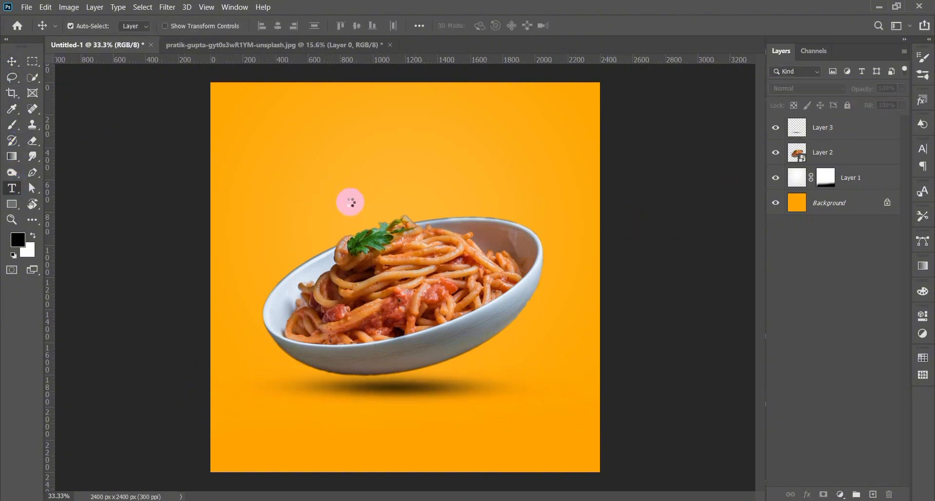
- Add a 'Pasta' text layer above the bowl in Paint Brush Script
{"action": "left_click", "coordinate": [325, 195]}
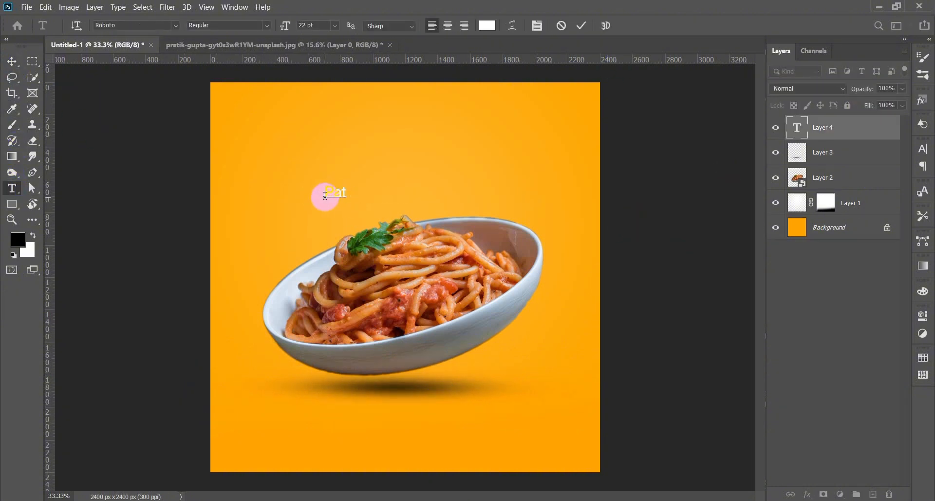
{"action": "left_click", "coordinate": [176, 25]}
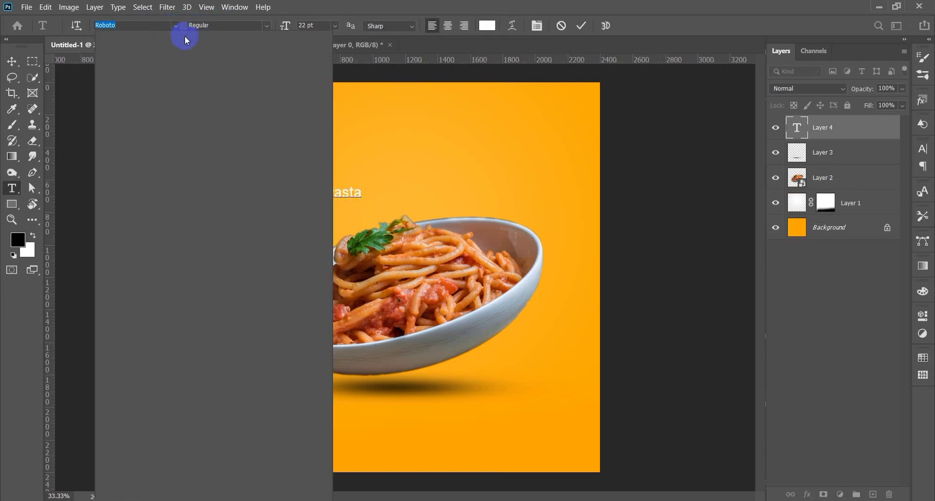
{"action": "left_click", "coordinate": [245, 87]}
{"action": "double_click", "coordinate": [322, 187]}
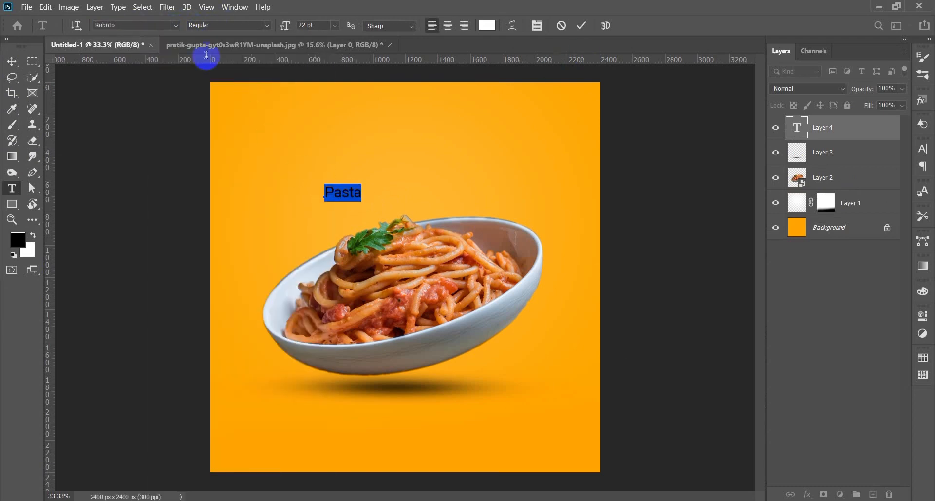
{"action": "left_click", "coordinate": [176, 26]}
{"action": "left_click", "coordinate": [250, 64]}
{"action": "left_click", "coordinate": [313, 25]}
{"action": "scroll", "coordinate": [314, 26], "scroll_direction": "up", "scroll_amount": 20}
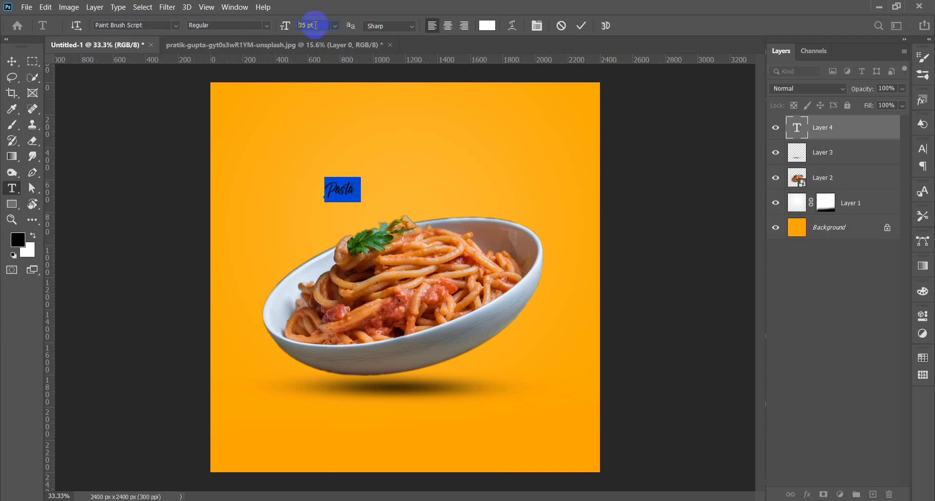
{"action": "left_click", "coordinate": [12, 62]}
- Enlarge the Pasta headline with Free Transform
{"action": "left_click", "coordinate": [352, 186]}
{"action": "key", "text": "ctrl+t"}
{"action": "left_click_drag", "start_coordinate": [378, 186], "coordinate": [511, 208]}
{"action": "key", "text": "Return"}
{"action": "key", "text": "ctrl+t"}
{"action": "left_click", "coordinate": [67, 87]}
- Type the 'Testy!' line above Pasta and move it down toward the headline
{"action": "key", "text": "t"}
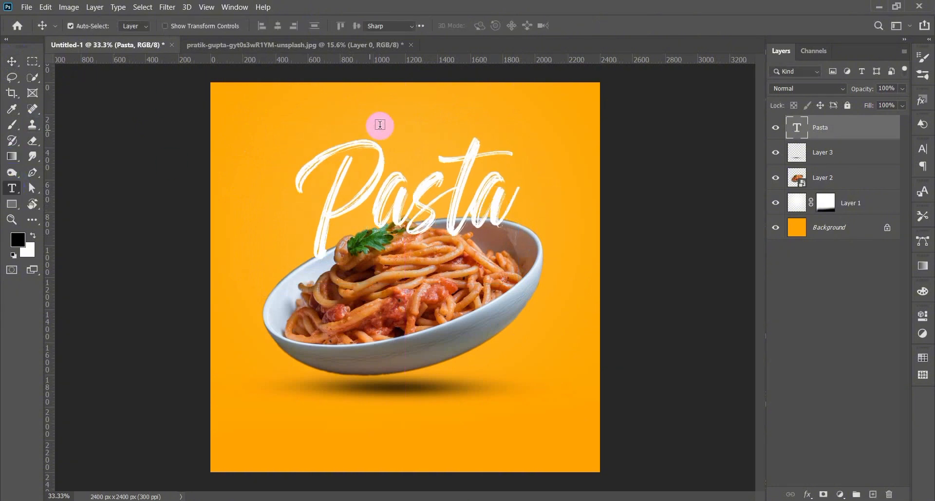
{"action": "left_click", "coordinate": [387, 123]}
{"action": "type", "text": "Testy!"}
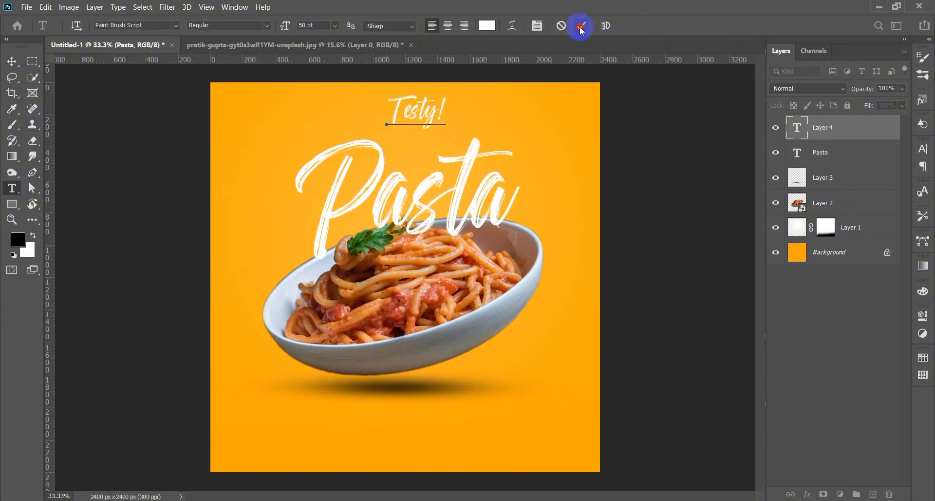
{"action": "left_click", "coordinate": [580, 27]}
{"action": "left_click", "coordinate": [11, 61]}
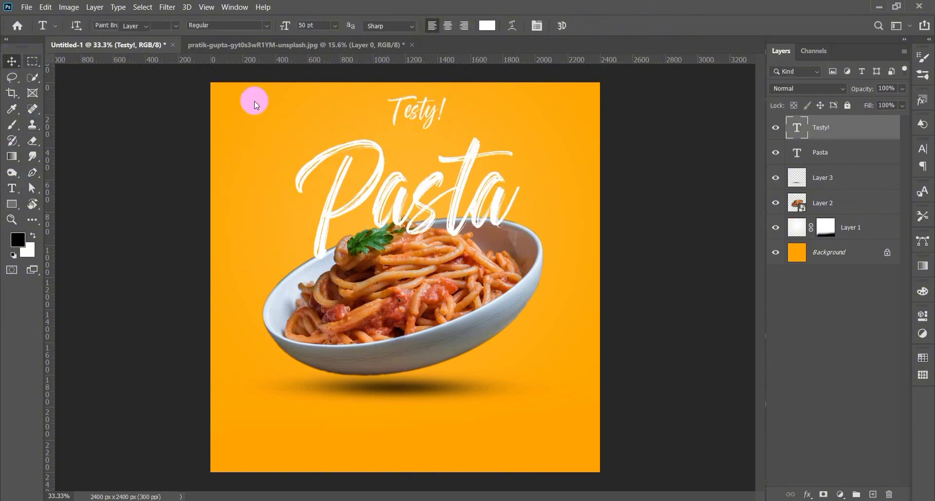
{"action": "left_click_drag", "start_coordinate": [426, 112], "coordinate": [432, 137]}
- Set Testy! in Roboto Light Italic and nudge it slightly left
{"action": "double_click", "coordinate": [432, 137]}
{"action": "left_click", "coordinate": [176, 28]}
{"action": "left_click", "coordinate": [202, 74]}
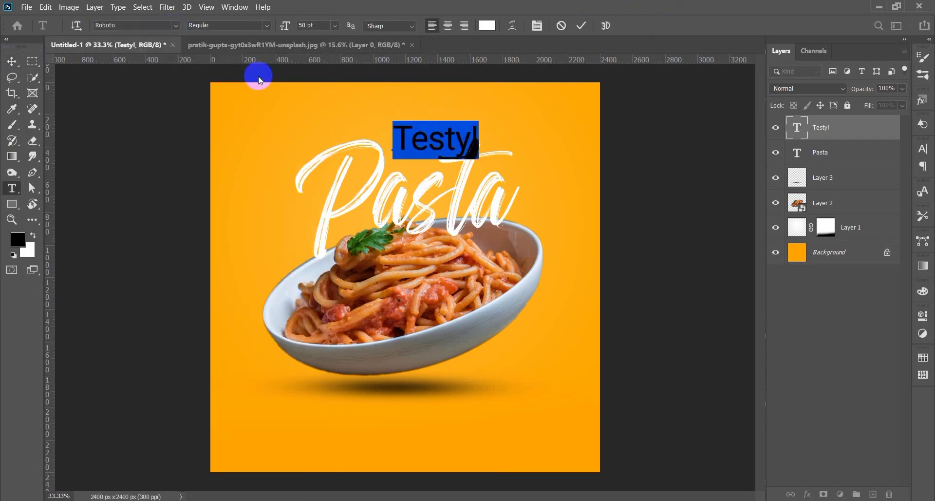
{"action": "left_click", "coordinate": [263, 26]}
{"action": "left_click", "coordinate": [259, 68]}
{"action": "left_click", "coordinate": [580, 27]}
{"action": "left_click", "coordinate": [12, 62]}
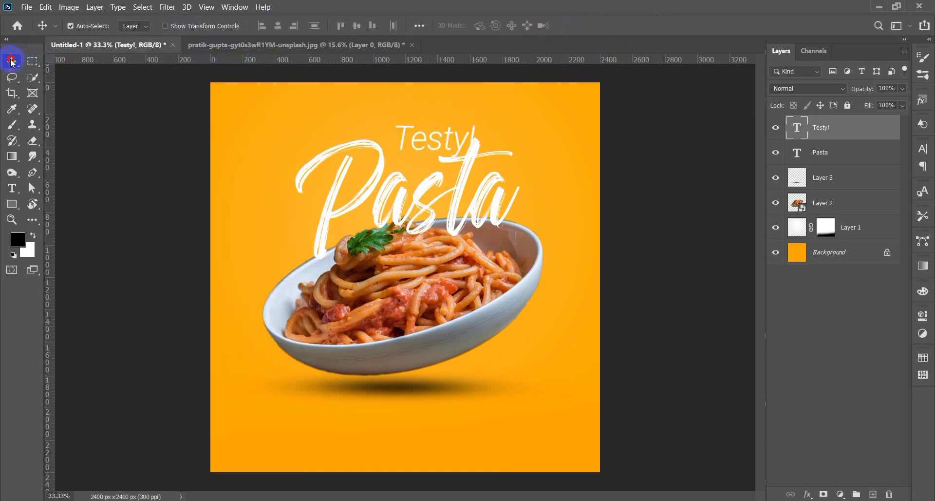
{"action": "left_click_drag", "start_coordinate": [435, 126], "coordinate": [431, 125]}
- Change Testy! to Medium Italic and shift it slightly right
{"action": "double_click", "coordinate": [432, 137]}
{"action": "left_click", "coordinate": [269, 26]}
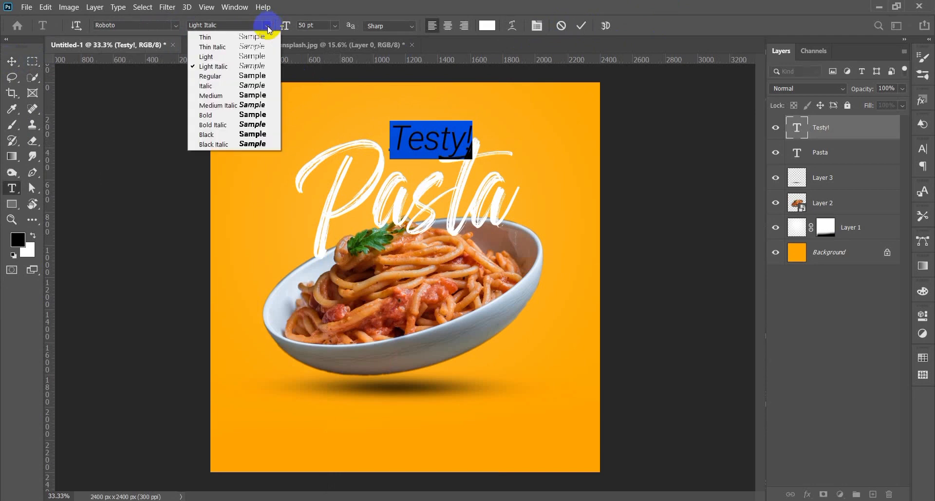
{"action": "left_click", "coordinate": [258, 105]}
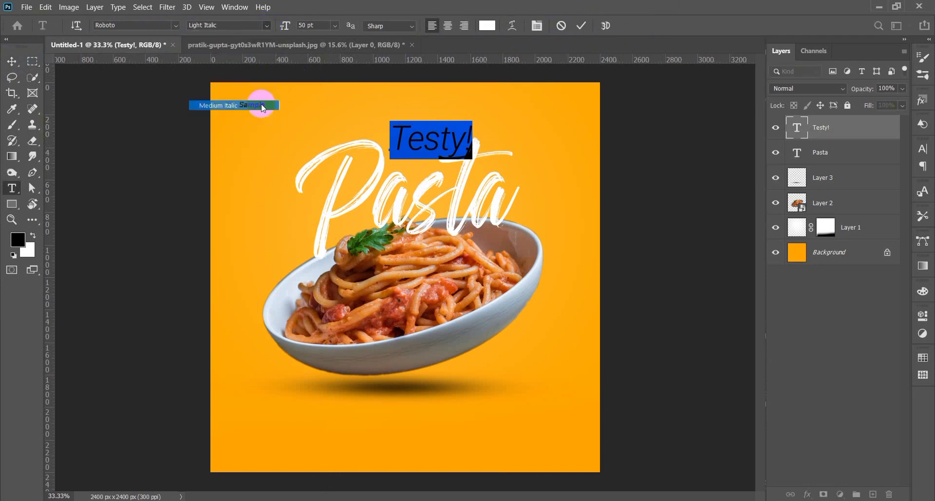
{"action": "scroll", "coordinate": [317, 25], "scroll_direction": "down", "scroll_amount": 7}
{"action": "key", "text": "ctrl+Return"}
{"action": "key", "text": "v"}
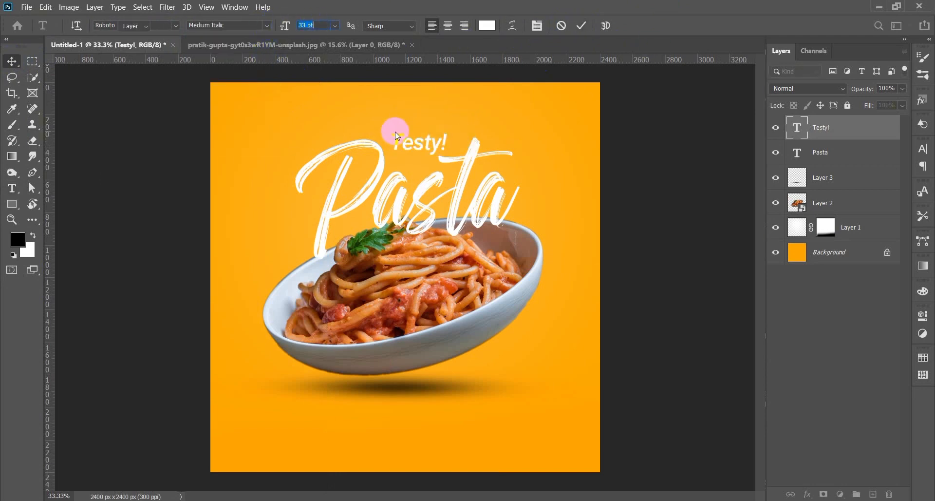
{"action": "left_click_drag", "start_coordinate": [428, 144], "coordinate": [431, 144]}
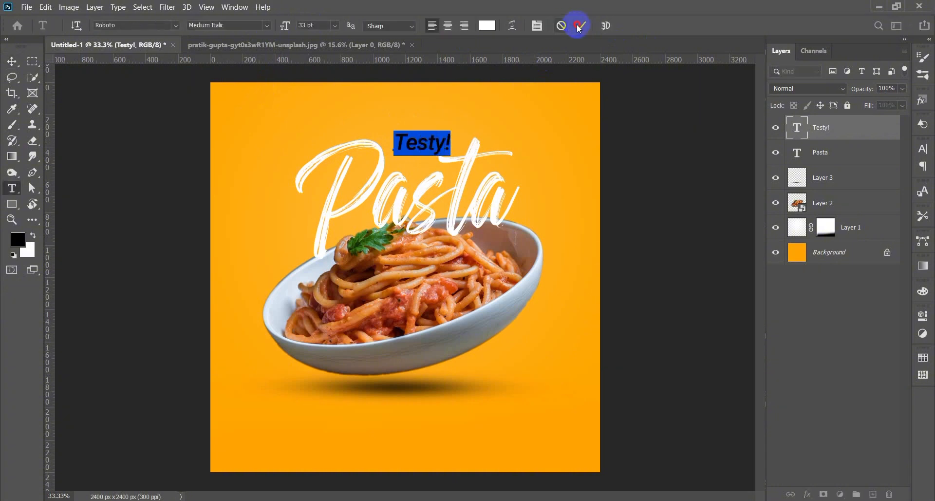
{"action": "left_click", "coordinate": [580, 25]}
- Nudge Pasta slightly right and return Testy! to Light Italic
{"action": "key", "text": "v"}
{"action": "left_click_drag", "start_coordinate": [455, 204], "coordinate": [460, 204]}
{"action": "left_click", "coordinate": [408, 145]}
{"action": "double_click", "coordinate": [408, 145]}
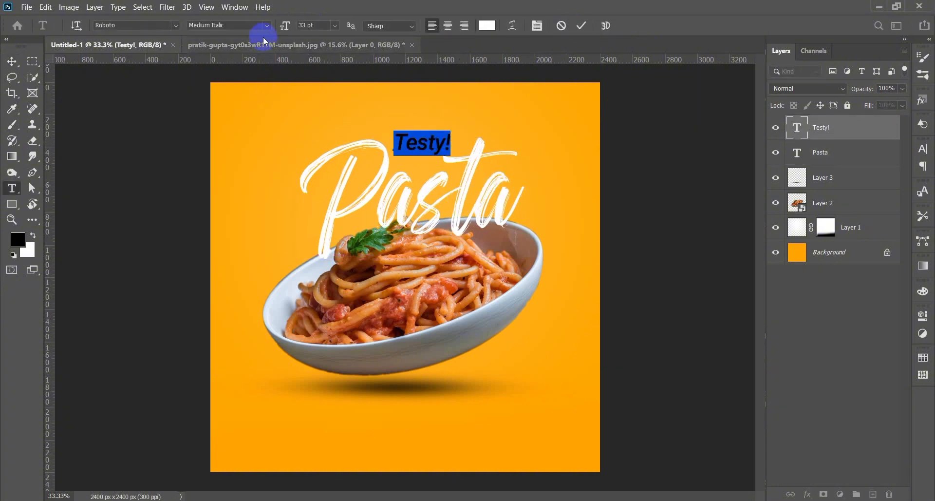
{"action": "left_click", "coordinate": [263, 25]}
{"action": "left_click", "coordinate": [268, 63]}
- Commit the Testy! text style change and dismiss an unneeded New Document dialog
{"action": "left_click", "coordinate": [579, 25]}
{"action": "left_click", "coordinate": [25, 7]}
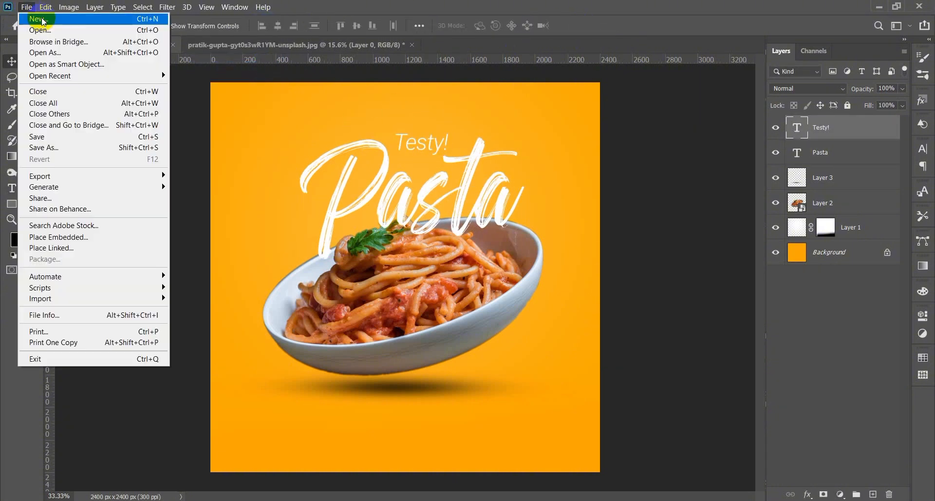
{"action": "left_click", "coordinate": [41, 19]}
{"action": "left_click", "coordinate": [754, 21]}
- Open facebook.png from the Design icon folder
{"action": "left_click", "coordinate": [25, 8]}
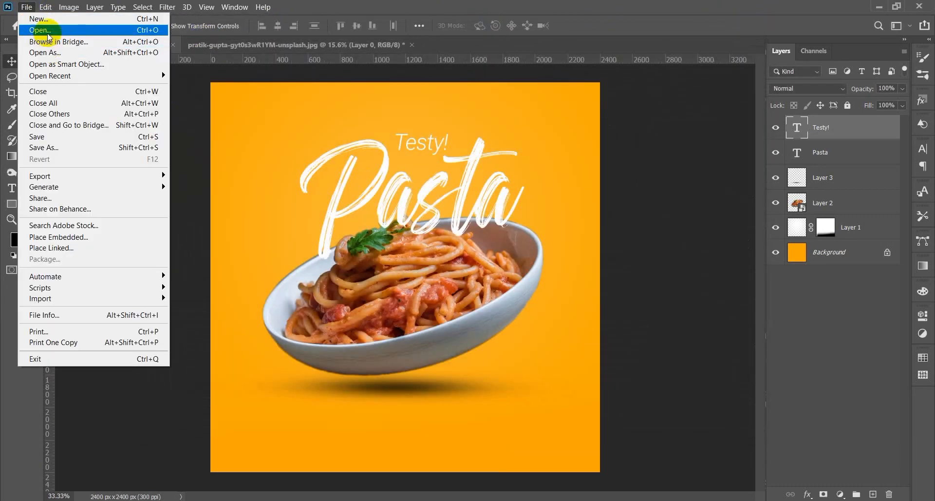
{"action": "left_click", "coordinate": [41, 30]}
{"action": "scroll", "coordinate": [73, 223], "scroll_direction": "down", "scroll_amount": 5}
{"action": "left_click", "coordinate": [74, 208]}
{"action": "double_click", "coordinate": [136, 89]}
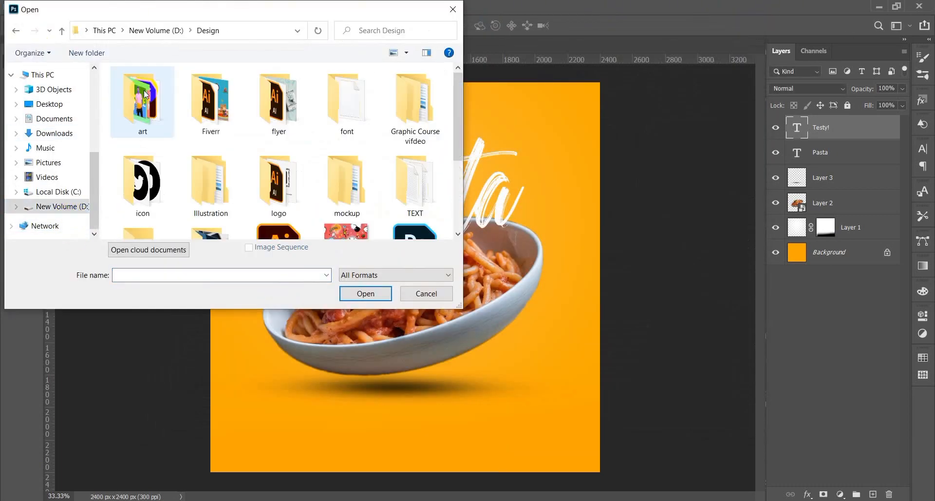
{"action": "double_click", "coordinate": [142, 184]}
{"action": "left_click", "coordinate": [141, 98]}
{"action": "left_click", "coordinate": [362, 293]}
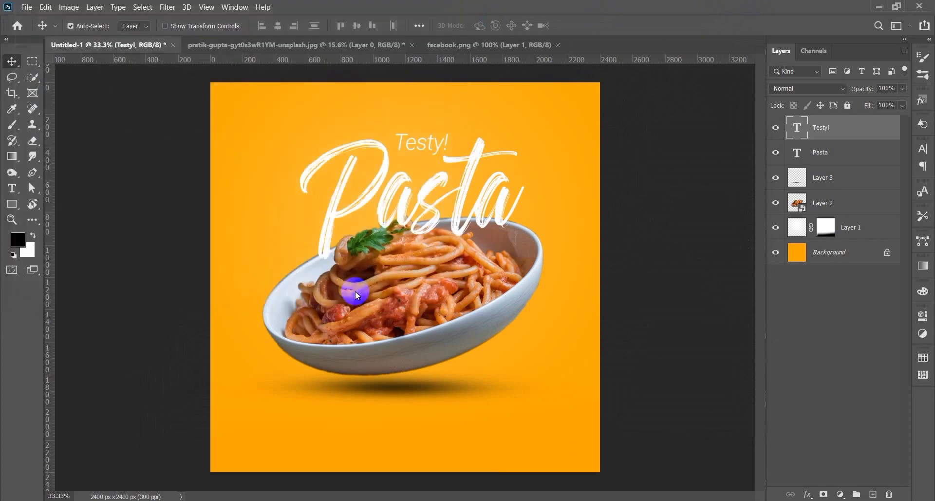
- Drag the Facebook icon into the poster, shrink it near the bottom-left, and start a text line beside it
{"action": "left_click_drag", "start_coordinate": [344, 219], "coordinate": [243, 436]}
{"action": "key", "text": "ctrl+t"}
{"action": "key", "text": "Return"}
{"action": "scroll", "coordinate": [271, 415], "scroll_direction": "up", "scroll_amount": 4}
{"action": "key", "text": "ctrl+t"}
{"action": "key", "text": "Return"}
{"action": "scroll", "coordinate": [245, 451], "scroll_direction": "down", "scroll_amount": 4}
{"action": "scroll", "coordinate": [215, 453], "scroll_direction": "up", "scroll_amount": 4}
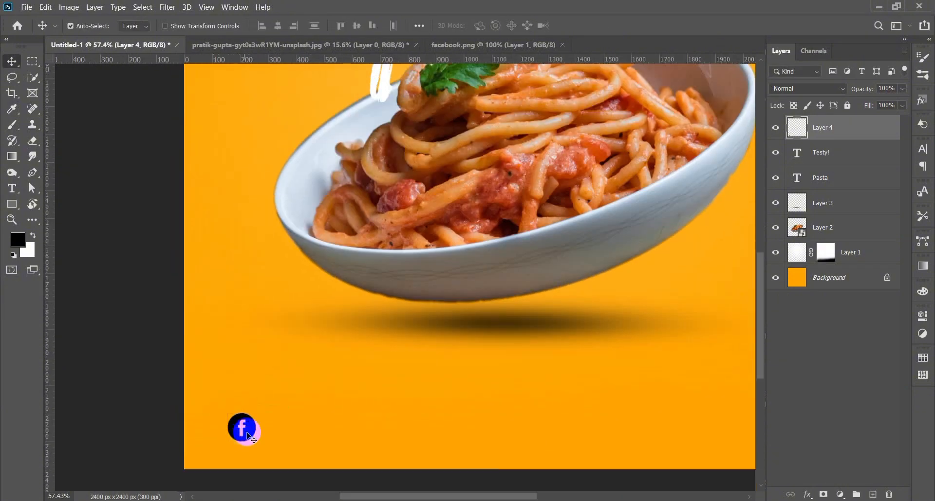
{"action": "left_click", "coordinate": [17, 187]}
{"action": "left_click", "coordinate": [270, 428]}
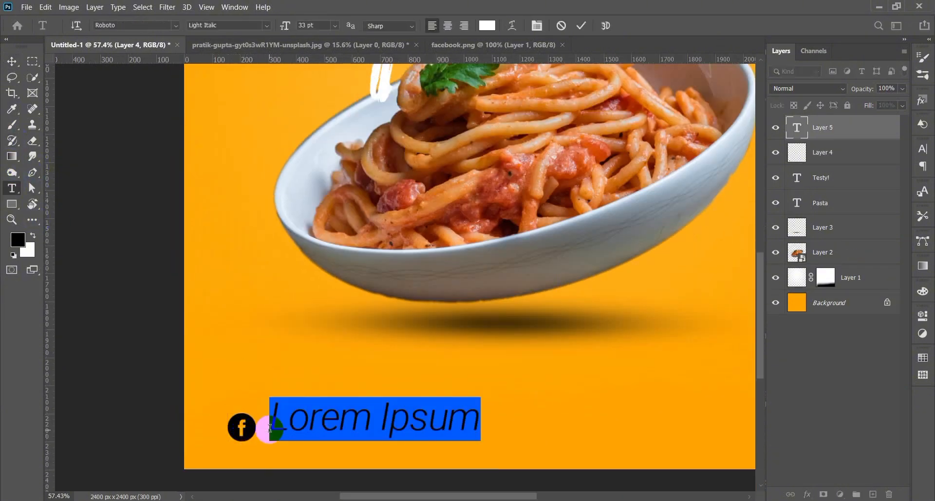
{"action": "type", "text": "www.facebook.com/foob"}
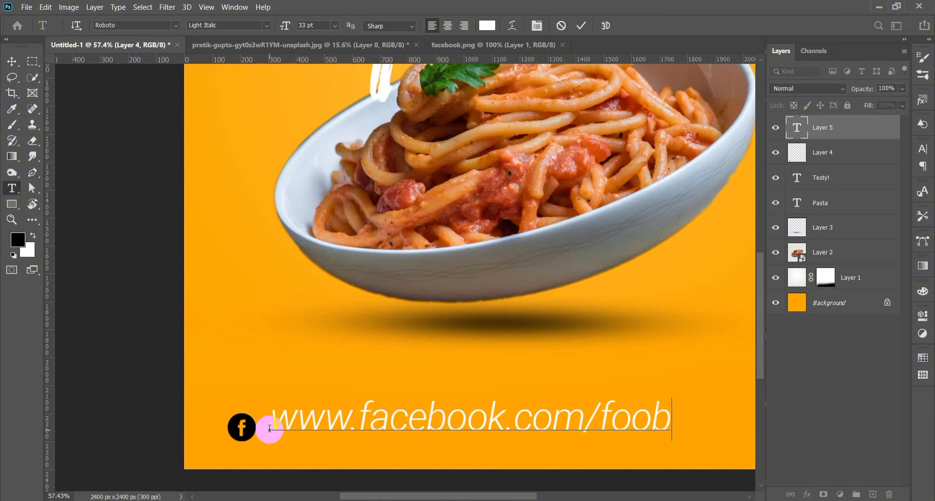
{"action": "scroll", "coordinate": [270, 429], "scroll_direction": "down", "scroll_amount": 3}
{"action": "triple_click", "coordinate": [363, 448]}
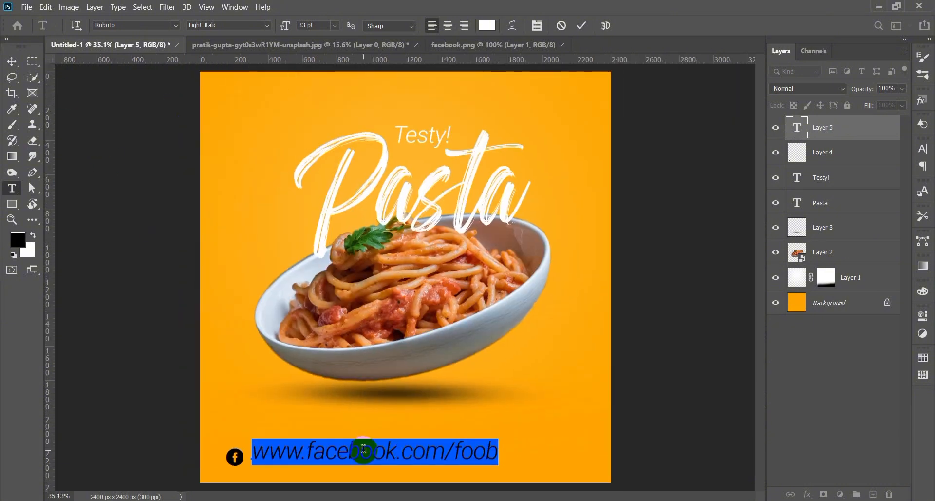
{"action": "type", "text": "18"}
{"action": "key", "text": "Return"}
{"action": "left_click", "coordinate": [266, 25]}
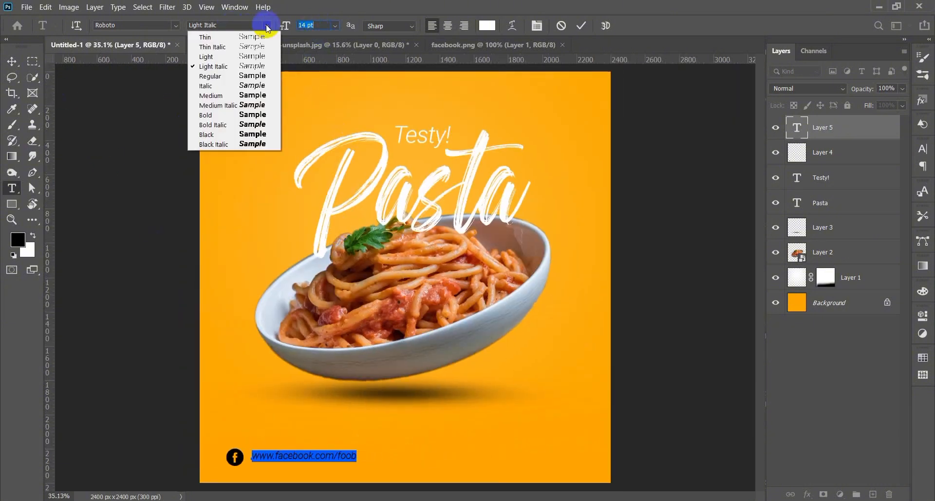
{"action": "left_click", "coordinate": [256, 61]}
{"action": "left_click", "coordinate": [581, 26]}
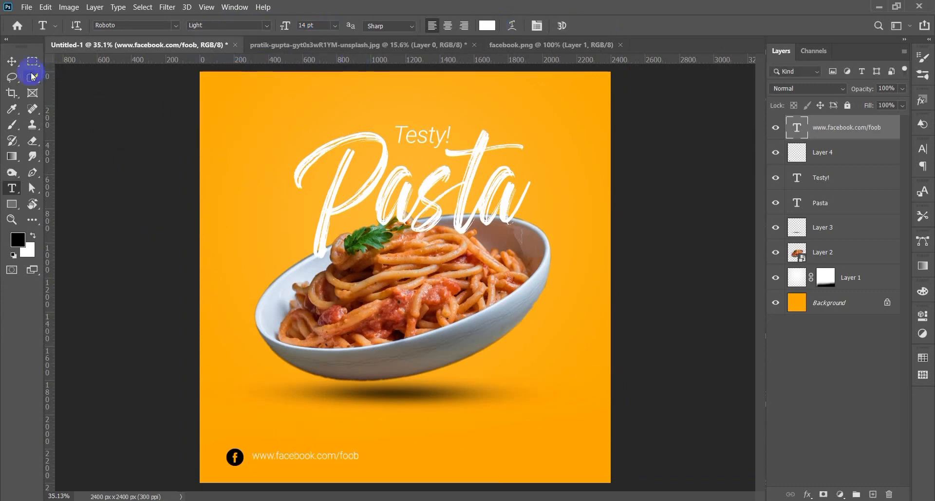
- Nudge the URL text down and give the Facebook icon a white Color Overlay
{"action": "left_click", "coordinate": [13, 62]}
{"action": "left_click_drag", "start_coordinate": [295, 454], "coordinate": [292, 455]}
{"action": "left_click", "coordinate": [239, 456]}
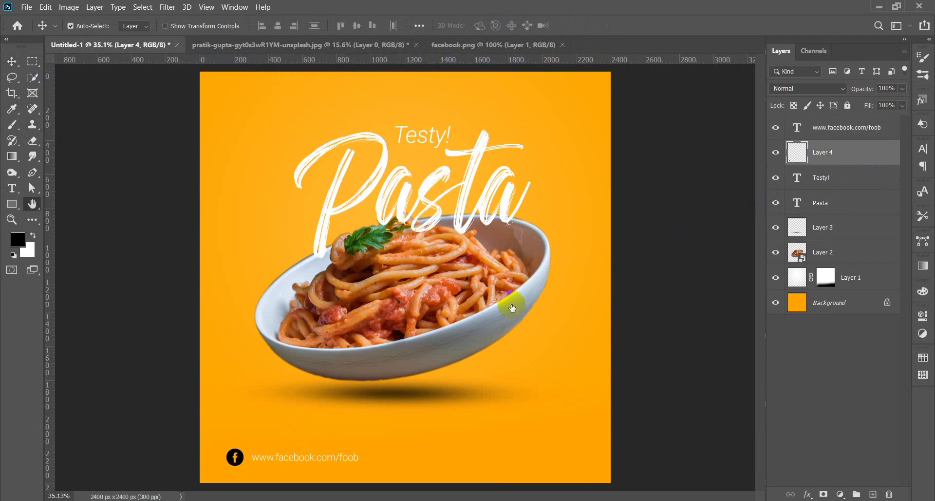
{"action": "left_click", "coordinate": [500, 245]}
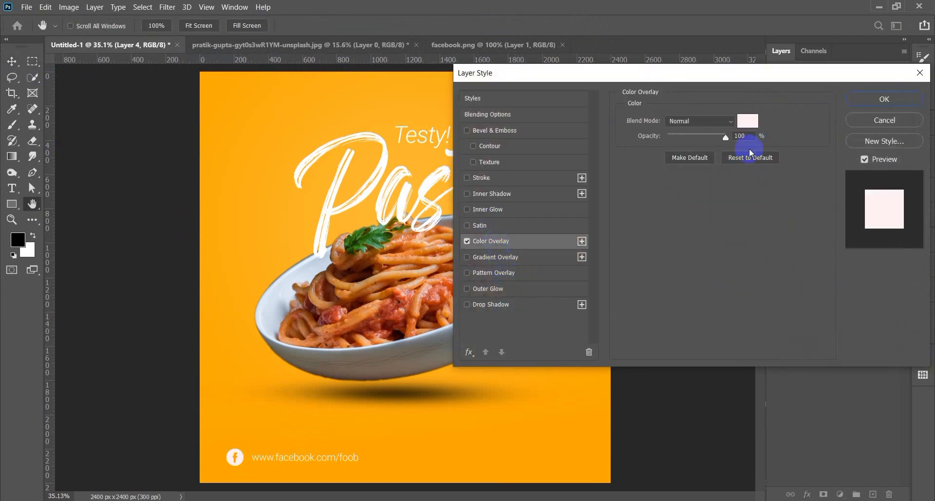
{"action": "left_click", "coordinate": [884, 99]}
- Shift the Facebook icon and URL left, then bring the phone icon to the bottom right
{"action": "scroll", "coordinate": [224, 467], "scroll_direction": "up", "scroll_amount": 3}
{"action": "left_click_drag", "start_coordinate": [247, 461], "coordinate": [238, 461]}
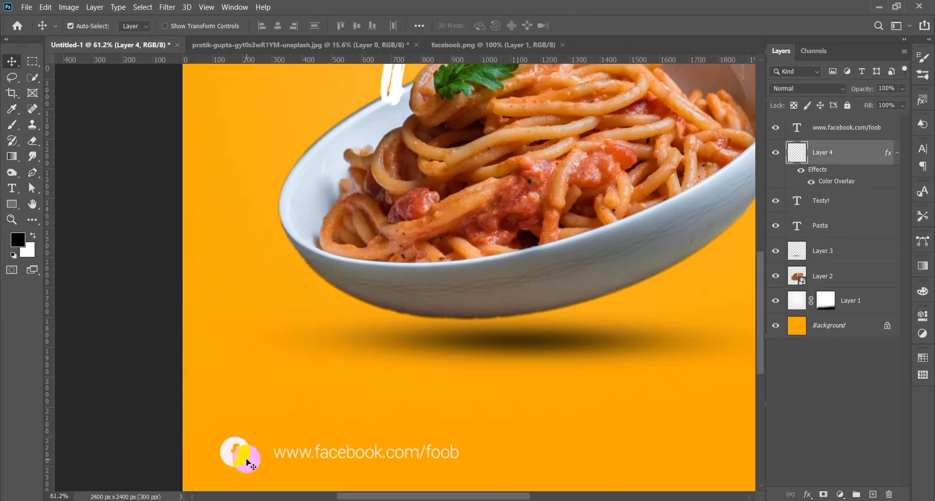
{"action": "mouse_move", "coordinate": [310, 456]}
{"action": "left_mouse_down"}
{"action": "mouse_move", "coordinate": [291, 456]}
{"action": "mouse_move", "coordinate": [303, 457]}
{"action": "left_mouse_up"}
{"action": "scroll", "coordinate": [302, 448], "scroll_direction": "down", "scroll_amount": 3}
{"action": "left_click", "coordinate": [302, 428]}
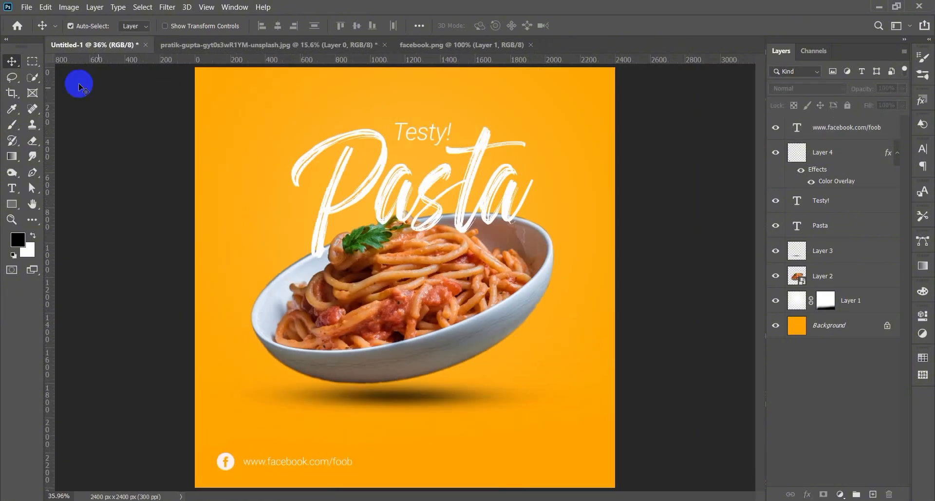
{"action": "left_click", "coordinate": [26, 7]}
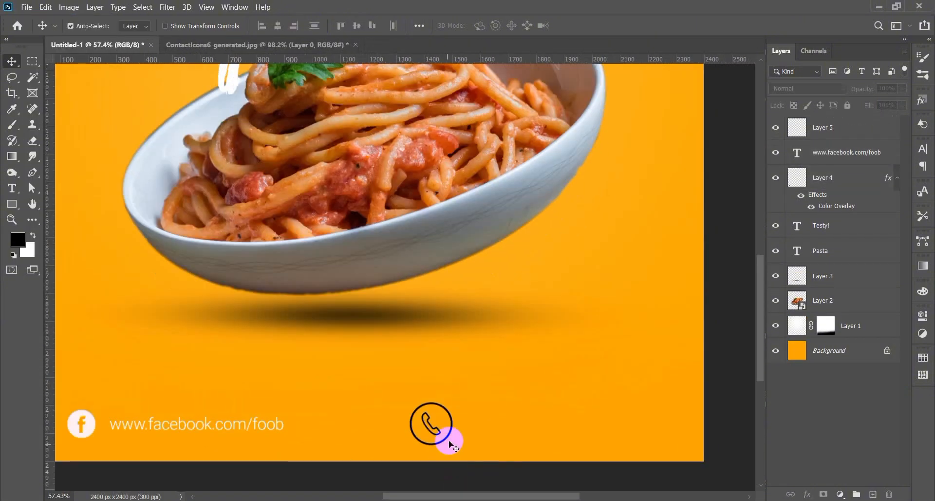
{"action": "left_click_drag", "start_coordinate": [443, 432], "coordinate": [638, 425]}
- Shrink the phone icon and line it up with the footer
{"action": "key", "text": "ctrl+t"}
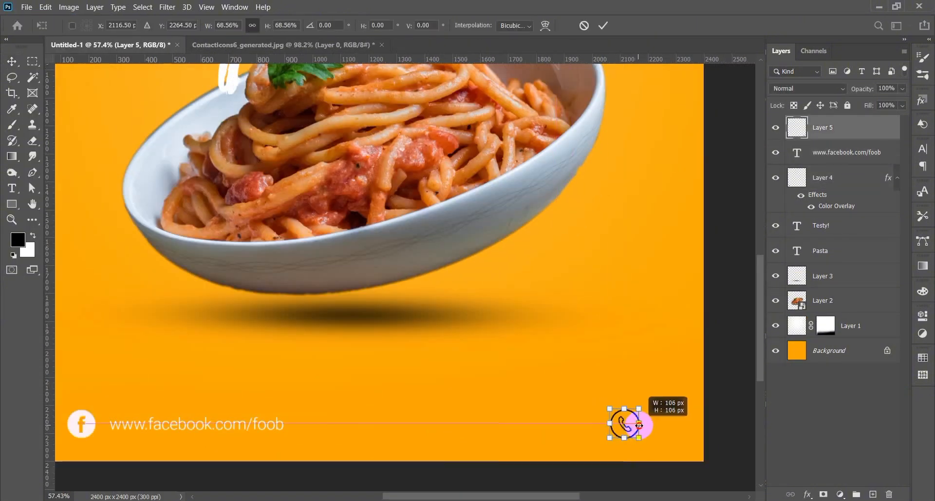
{"action": "double_click", "coordinate": [627, 411]}
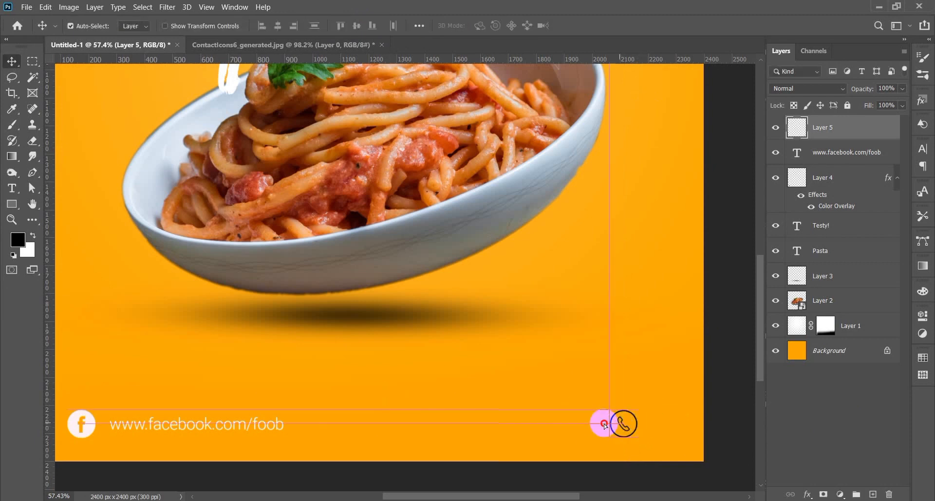
{"action": "left_click_drag", "start_coordinate": [603, 425], "coordinate": [650, 424]}
{"action": "scroll", "coordinate": [452, 445], "scroll_direction": "left", "scroll_amount": 2}
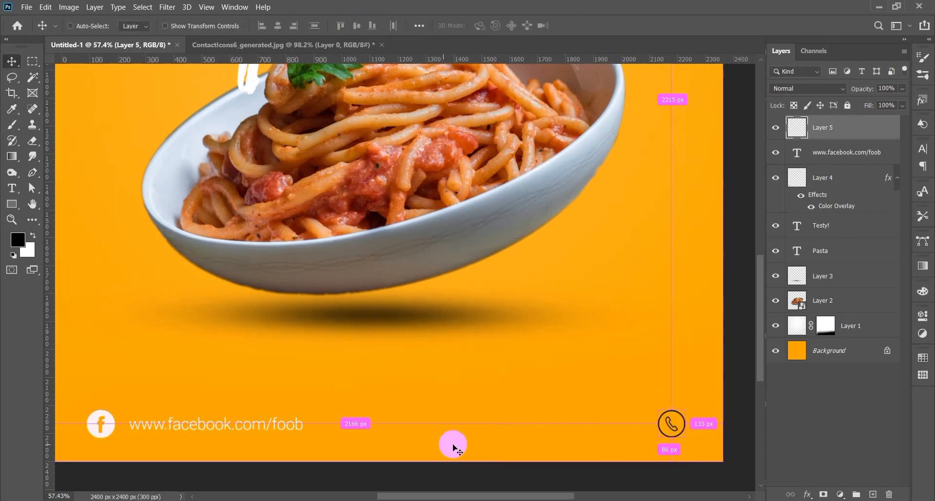
- Duplicate the URL text to the right side and retype it as the phone number
{"action": "left_click_drag", "start_coordinate": [247, 427], "coordinate": [598, 426]}
{"action": "double_click", "coordinate": [598, 425]}
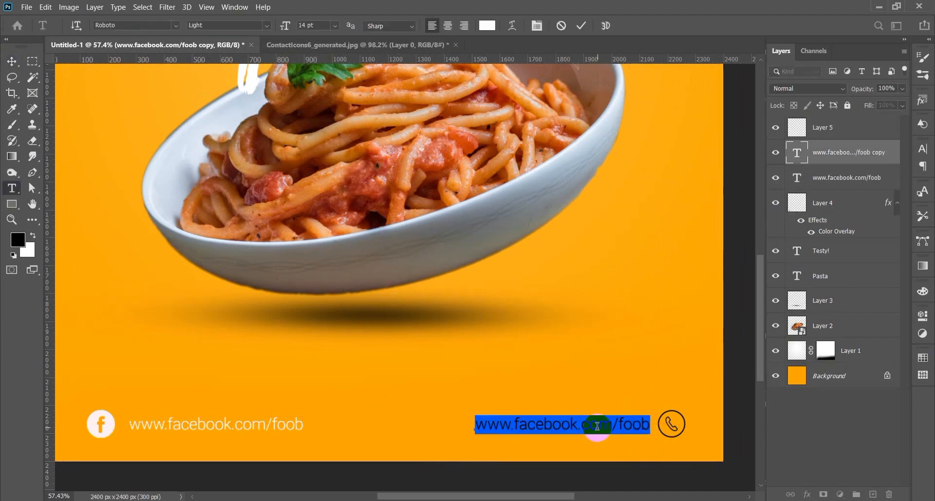
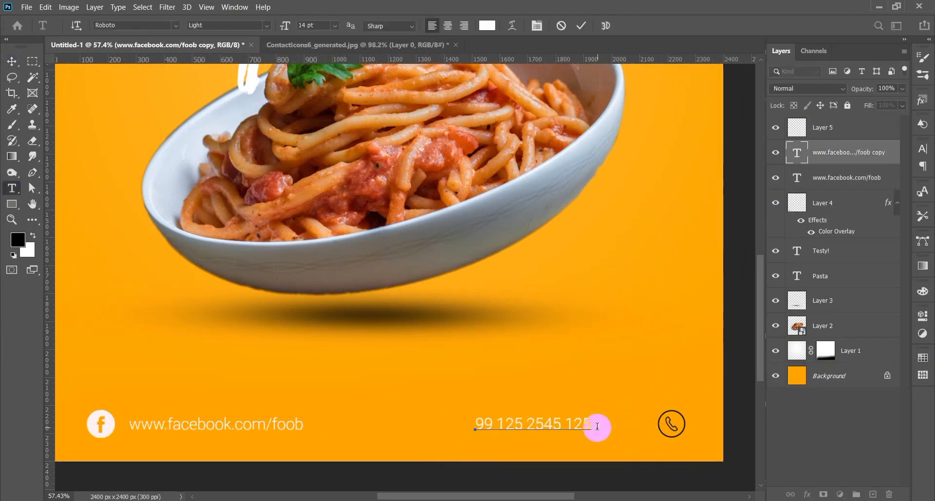
{"action": "left_click", "coordinate": [521, 388]}
{"action": "left_click_drag", "start_coordinate": [545, 427], "coordinate": [601, 430]}
- Check the footer elements' alignment and nudge the phone number into place
{"action": "left_click", "coordinate": [850, 375]}
{"action": "left_click_drag", "start_coordinate": [698, 439], "coordinate": [99, 429]}
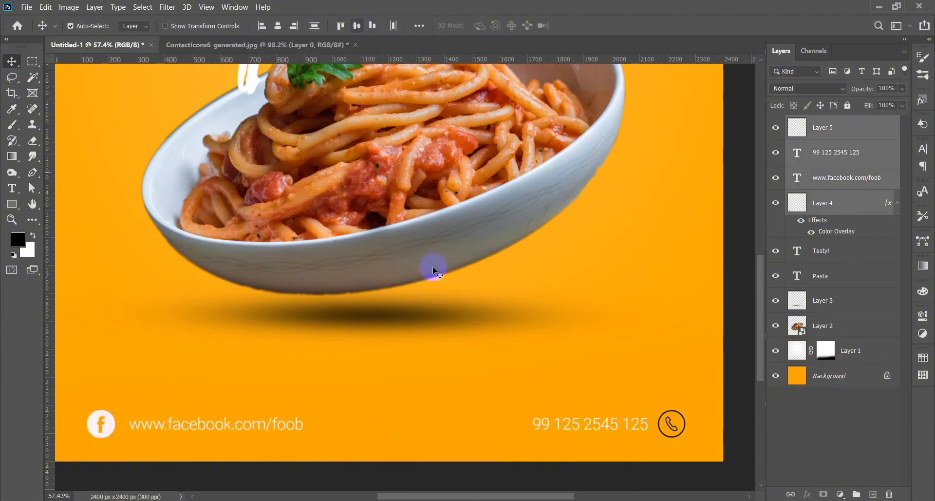
{"action": "left_click", "coordinate": [424, 373]}
{"action": "key", "text": "ctrl+0"}
{"action": "scroll", "coordinate": [547, 467], "scroll_direction": "up", "scroll_amount": 6}
{"action": "left_click_drag", "start_coordinate": [543, 464], "coordinate": [538, 462]}
- Set the phone number text to Regular weight
{"action": "double_click", "coordinate": [538, 462]}
{"action": "left_click", "coordinate": [265, 26]}
{"action": "left_click", "coordinate": [259, 75]}
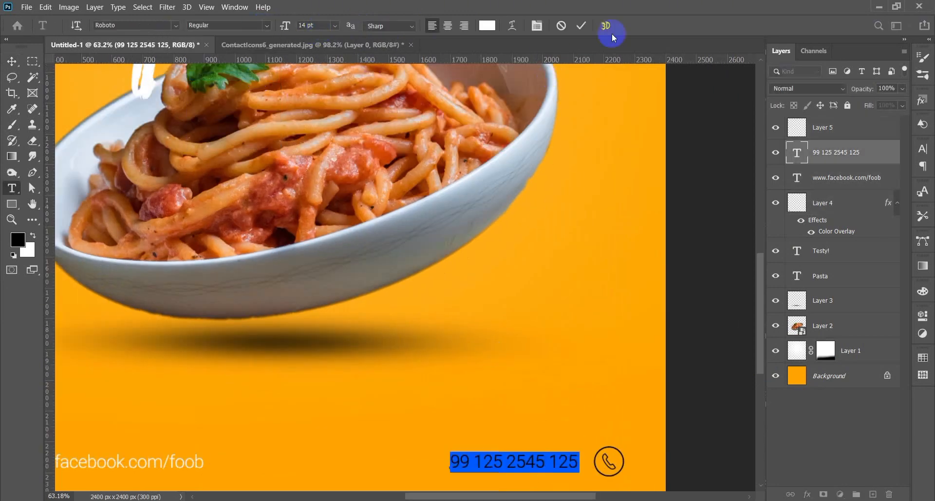
{"action": "left_click", "coordinate": [579, 27]}
{"action": "key", "text": "v"}
{"action": "key", "text": "ctrl+0"}
{"action": "left_click", "coordinate": [298, 464], "text": "ctrl"}
{"action": "left_click", "coordinate": [418, 448], "text": "ctrl"}
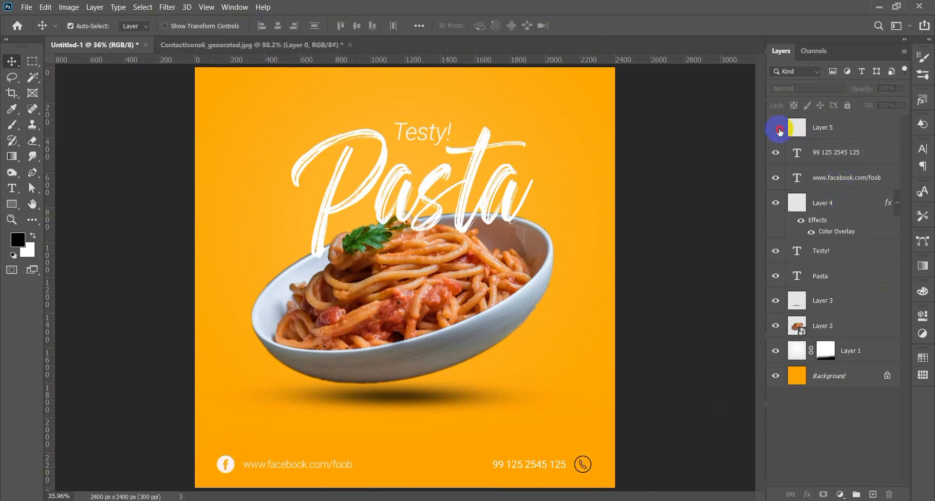
- Give the phone icon a white Color Overlay
{"action": "double_click", "coordinate": [896, 135]}
{"action": "left_click", "coordinate": [495, 242]}
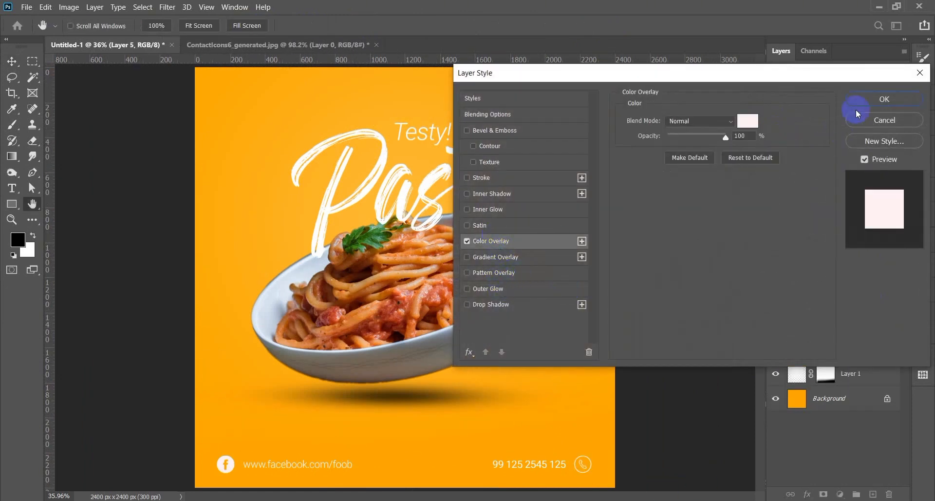
{"action": "left_click", "coordinate": [885, 98]}
{"action": "double_click", "coordinate": [315, 462]}
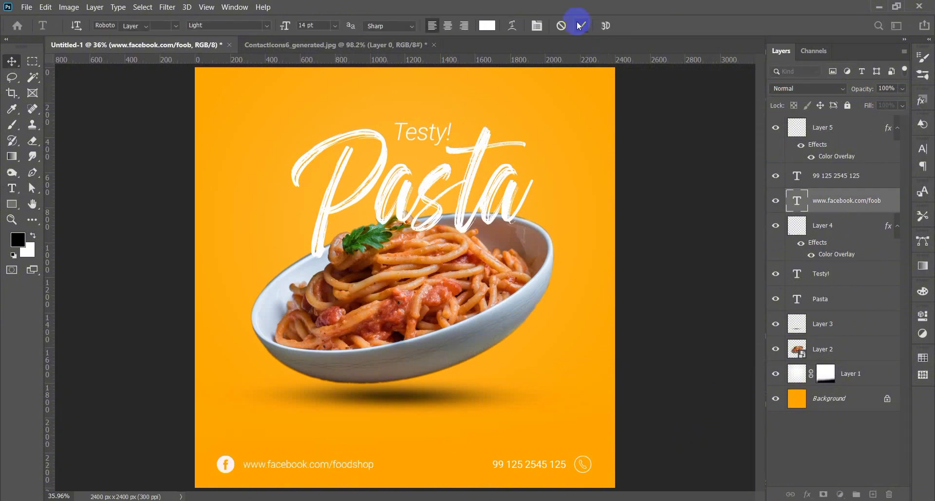
{"action": "double_click", "coordinate": [325, 466]}
{"action": "left_click", "coordinate": [579, 26]}
{"action": "left_click", "coordinate": [563, 465]}
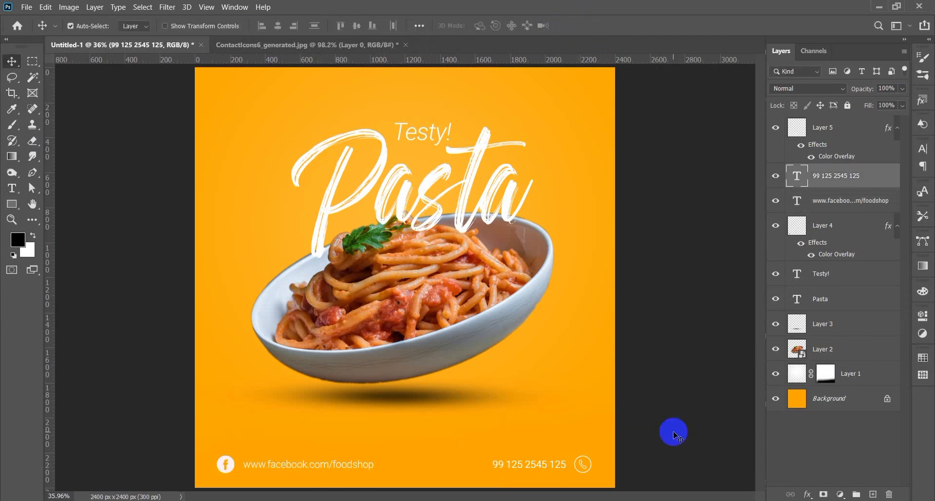
{"action": "left_click", "coordinate": [675, 434]}
- Set the phone number text to Light weight
{"action": "double_click", "coordinate": [528, 463]}
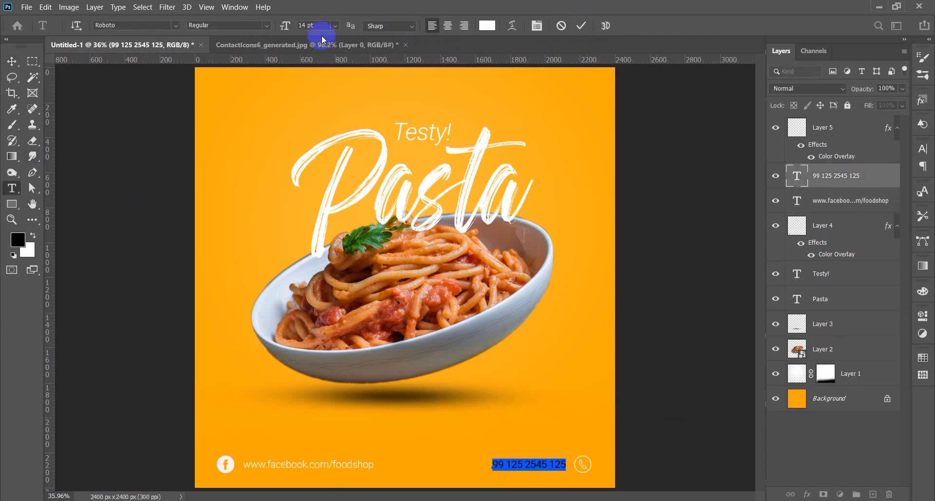
{"action": "left_click", "coordinate": [266, 26]}
{"action": "left_click", "coordinate": [264, 63]}
{"action": "left_click", "coordinate": [665, 352]}
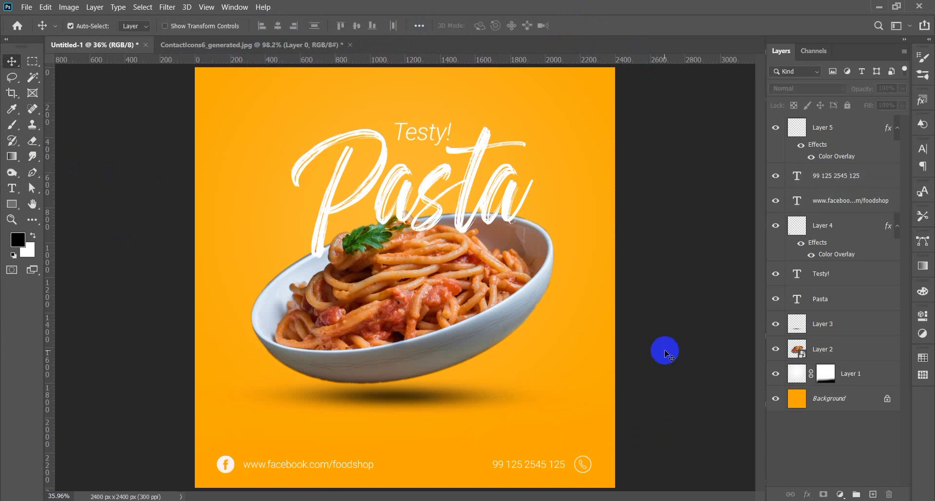
- Open the leilani-angel whole-tomato photo from Downloads
{"action": "left_click", "coordinate": [27, 7]}
{"action": "left_click", "coordinate": [37, 51]}
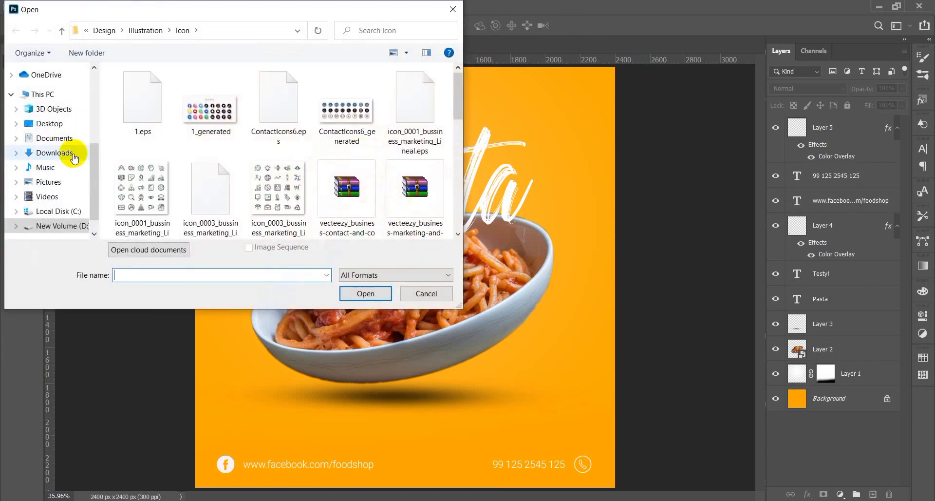
{"action": "left_click", "coordinate": [58, 152]}
{"action": "left_click", "coordinate": [347, 126]}
{"action": "left_click", "coordinate": [366, 297]}
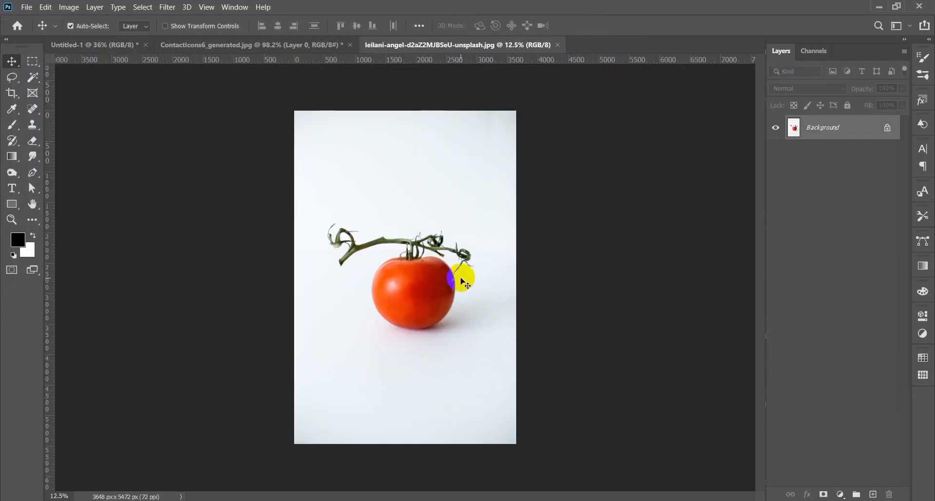
- Unlock the Background and try deleting the white background with the Magic Wand, then undo
{"action": "left_click", "coordinate": [887, 131]}
{"action": "scroll", "coordinate": [407, 278], "scroll_direction": "up", "scroll_amount": 3}
{"action": "key", "text": "w"}
{"action": "left_click", "coordinate": [327, 127]}
{"action": "key", "text": "Delete"}
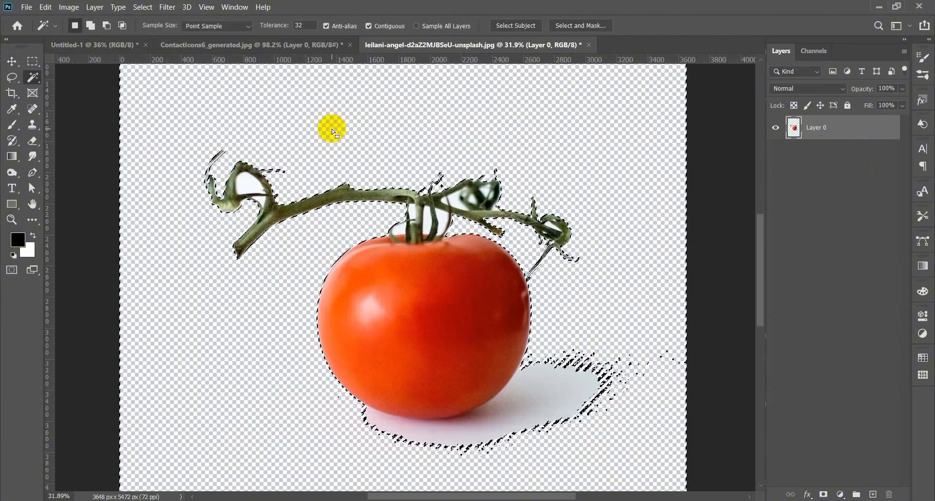
{"action": "key", "text": "ctrl+z"}
{"action": "key", "text": "ctrl+z"}
- Quick Select the tomato, mask out the rest, and drag it into the poster
{"action": "right_click", "coordinate": [31, 79]}
{"action": "left_click", "coordinate": [73, 88]}
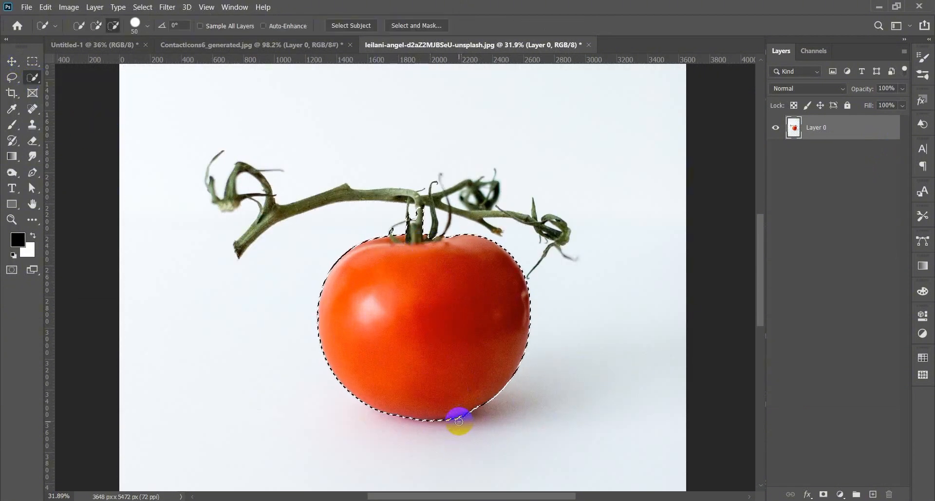
{"action": "key", "text": "v"}
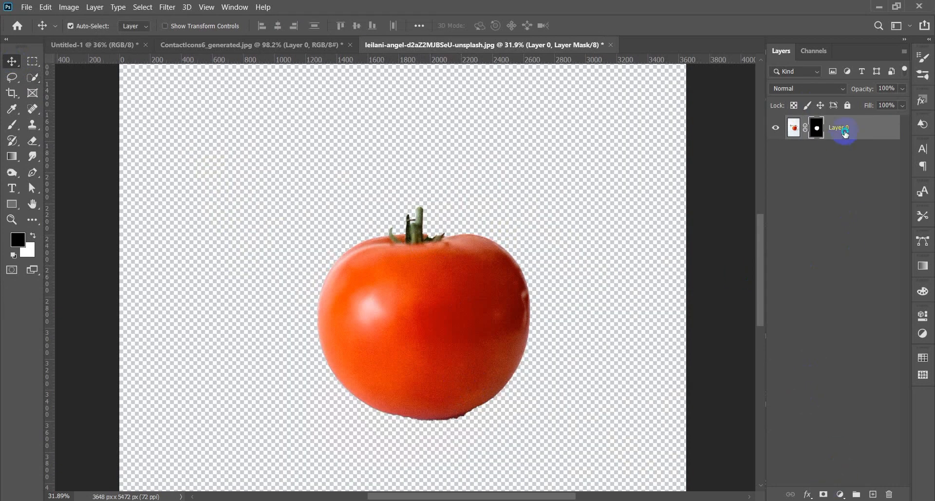
{"action": "right_click", "coordinate": [843, 131]}
{"action": "left_click", "coordinate": [808, 158]}
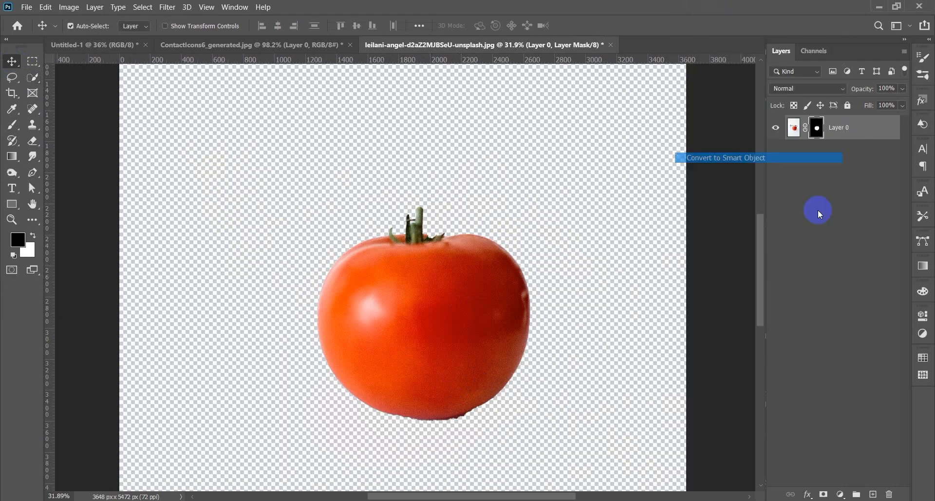
{"action": "left_click_drag", "start_coordinate": [385, 265], "coordinate": [406, 370]}
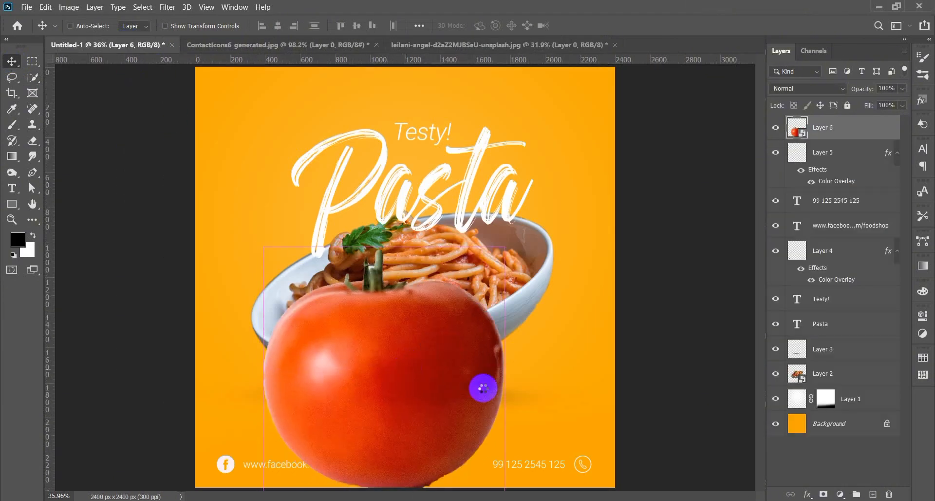
- Scale the tomato down, tilt it slightly, and place it lower left below the bowl
{"action": "key", "text": "ctrl+t"}
{"action": "left_click_drag", "start_coordinate": [508, 374], "coordinate": [412, 373]}
{"action": "left_click_drag", "start_coordinate": [427, 405], "coordinate": [451, 401]}
{"action": "left_click_drag", "start_coordinate": [382, 386], "coordinate": [275, 395]}
{"action": "key", "text": "Return"}
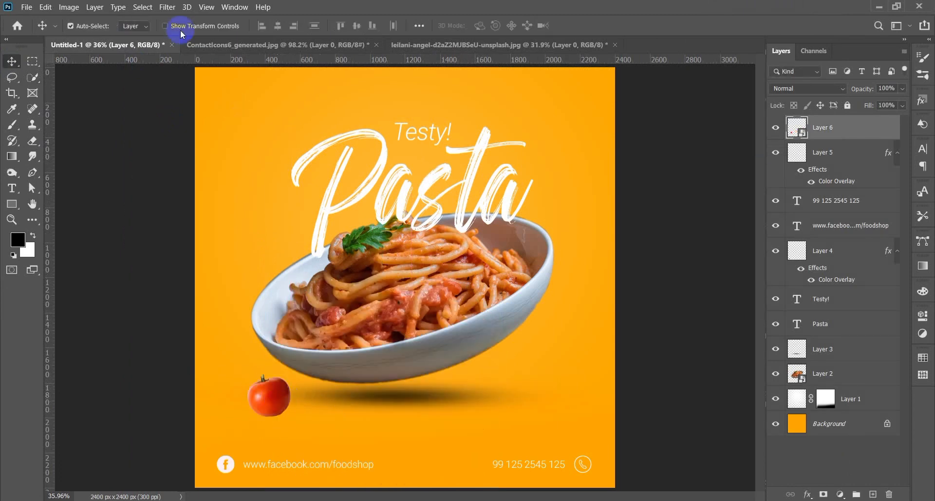
- Apply a Gaussian Blur of radius 7.8 to the tomato
{"action": "left_click", "coordinate": [167, 7]}
{"action": "mouse_move", "coordinate": [209, 136]}
{"action": "left_click", "coordinate": [353, 185]}
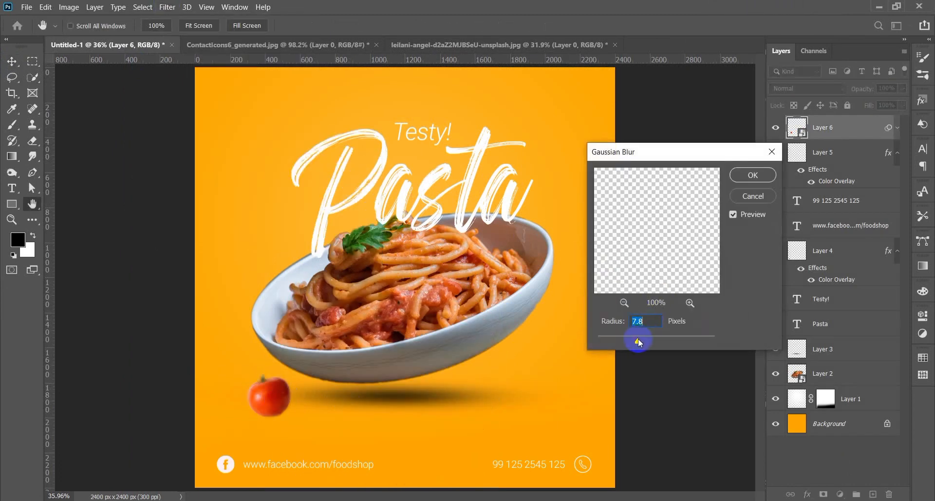
{"action": "left_click", "coordinate": [762, 176]}
- Close the contact icons document without saving
{"action": "left_click", "coordinate": [376, 44]}
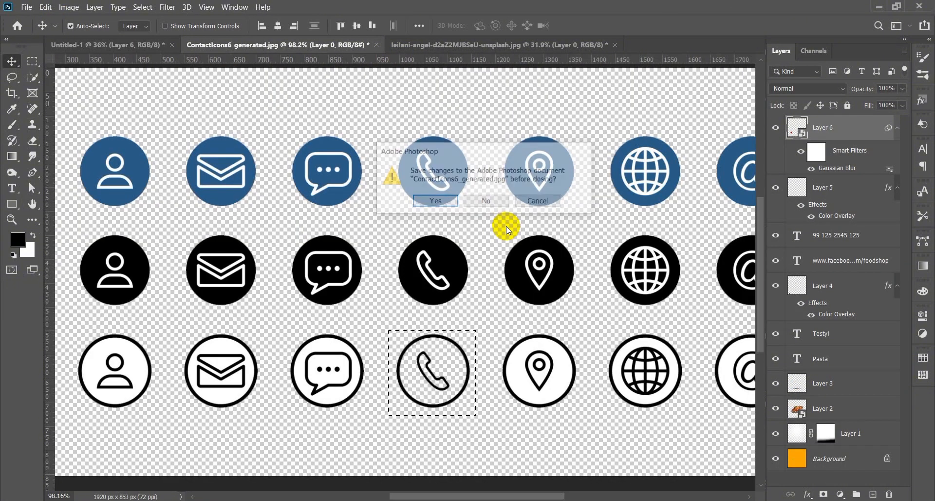
{"action": "left_click", "coordinate": [505, 226]}
{"action": "left_click", "coordinate": [386, 46]}
- Close the whole-tomato photo and open tomato-407171_1280
{"action": "left_click", "coordinate": [497, 207]}
{"action": "left_click", "coordinate": [27, 7]}
{"action": "left_click", "coordinate": [54, 31]}
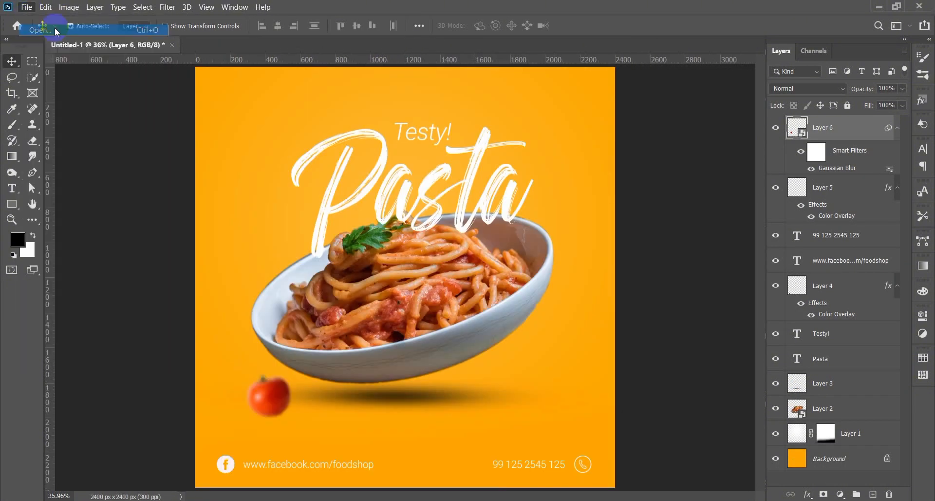
{"action": "left_click", "coordinate": [278, 120]}
{"action": "left_click", "coordinate": [386, 293]}
- Cut out the upper tomato slice with Quick Selection and a mask, then convert it to a Smart Object
{"action": "left_click", "coordinate": [887, 125]}
{"action": "left_click", "coordinate": [33, 77]}
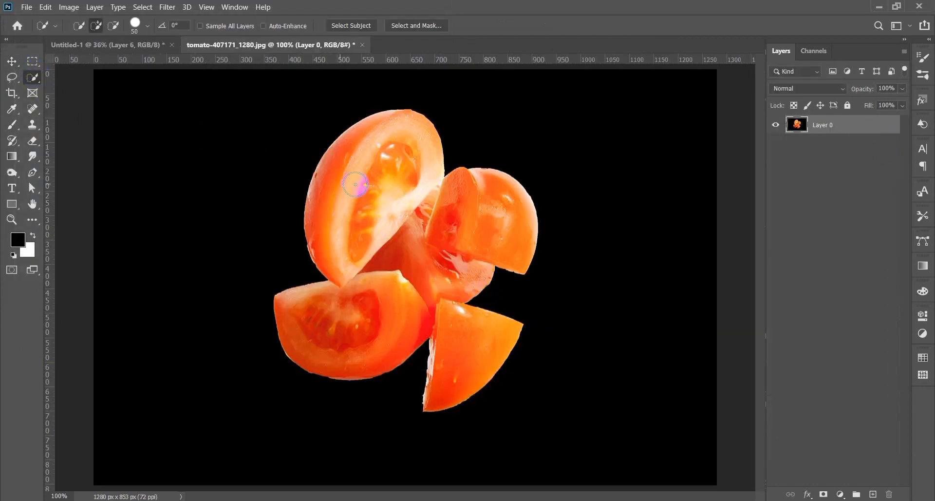
{"action": "scroll", "coordinate": [358, 186], "scroll_direction": "up", "scroll_amount": 4}
{"action": "mouse_move", "coordinate": [422, 136]}
{"action": "left_mouse_down"}
{"action": "mouse_move", "coordinate": [404, 153]}
{"action": "mouse_move", "coordinate": [396, 196]}
{"action": "left_mouse_up"}
{"action": "left_click", "coordinate": [822, 495]}
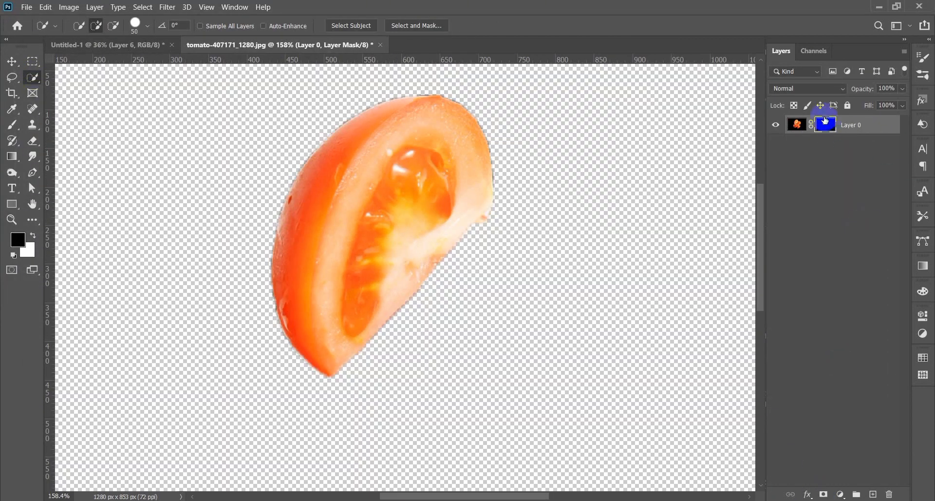
{"action": "right_click", "coordinate": [823, 125]}
{"action": "left_click", "coordinate": [820, 129]}
{"action": "right_click", "coordinate": [857, 125]}
{"action": "left_click", "coordinate": [752, 160]}
- Bring the slice into the poster, flip it horizontally, and rotate it about 90 degrees
{"action": "left_click", "coordinate": [12, 61]}
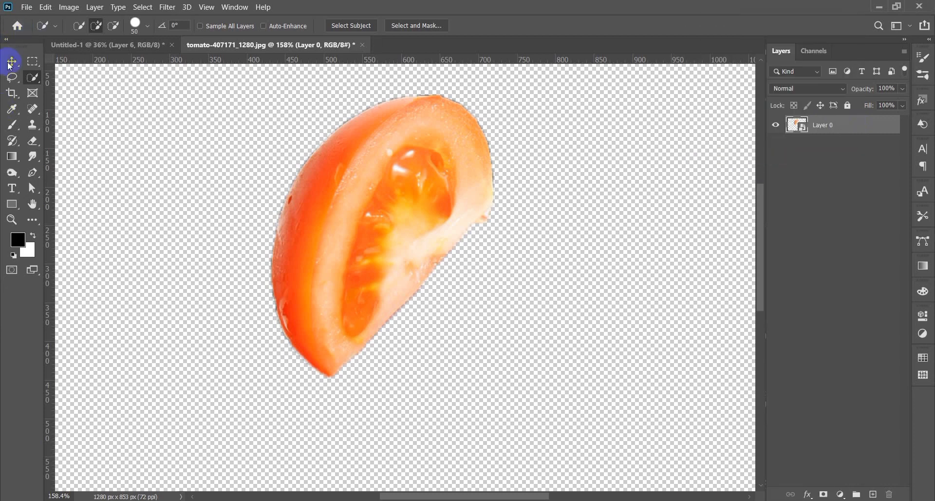
{"action": "left_click_drag", "start_coordinate": [330, 179], "coordinate": [537, 359]}
{"action": "key", "text": "ctrl+t"}
{"action": "right_click", "coordinate": [496, 373]}
{"action": "left_click", "coordinate": [533, 342]}
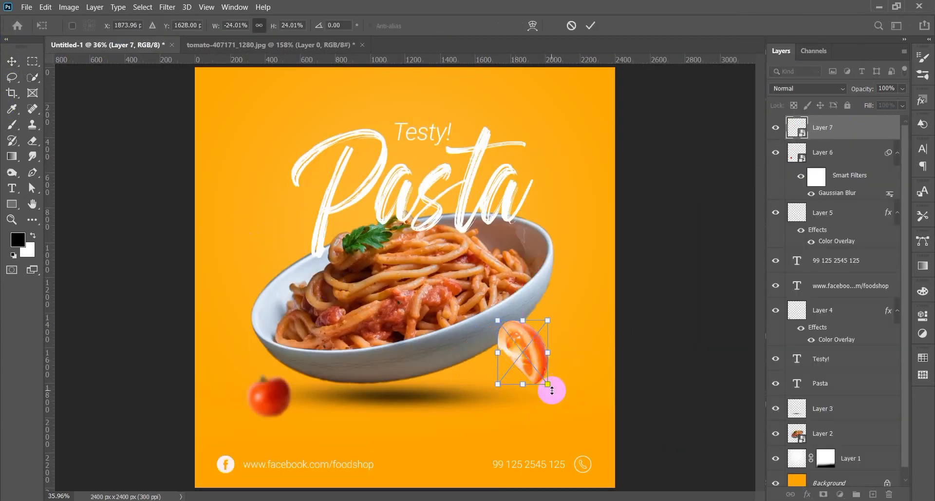
{"action": "left_click_drag", "start_coordinate": [556, 389], "coordinate": [480, 388]}
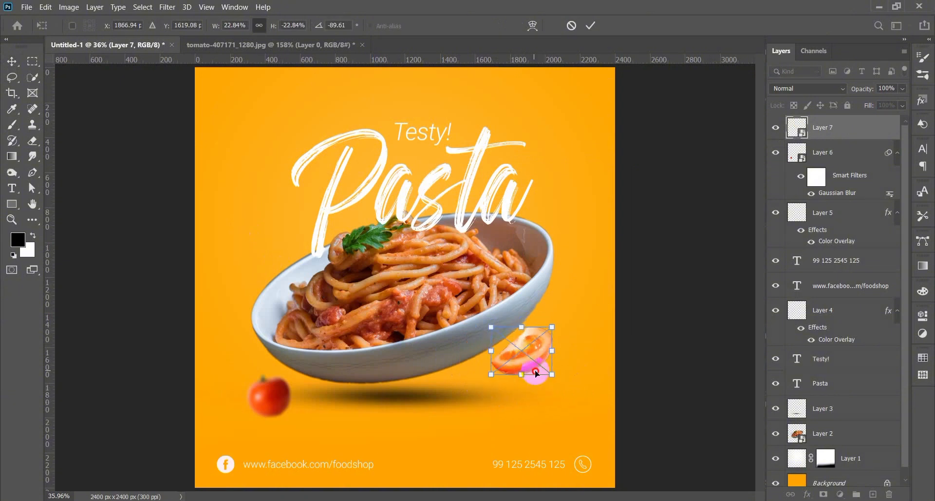
{"action": "double_click", "coordinate": [530, 359]}
- Apply a Gaussian Blur to the tomato slice
{"action": "left_click", "coordinate": [164, 8]}
{"action": "mouse_move", "coordinate": [223, 138]}
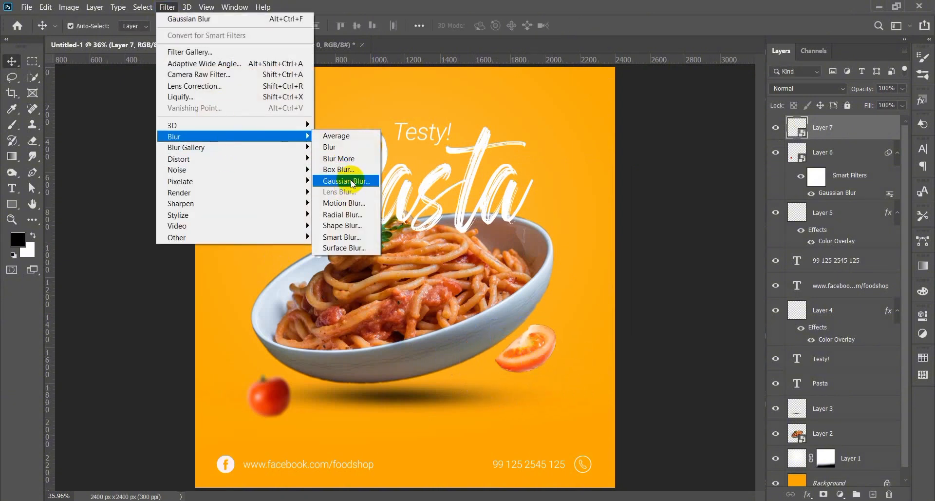
{"action": "left_click", "coordinate": [351, 181]}
{"action": "left_click", "coordinate": [746, 175]}
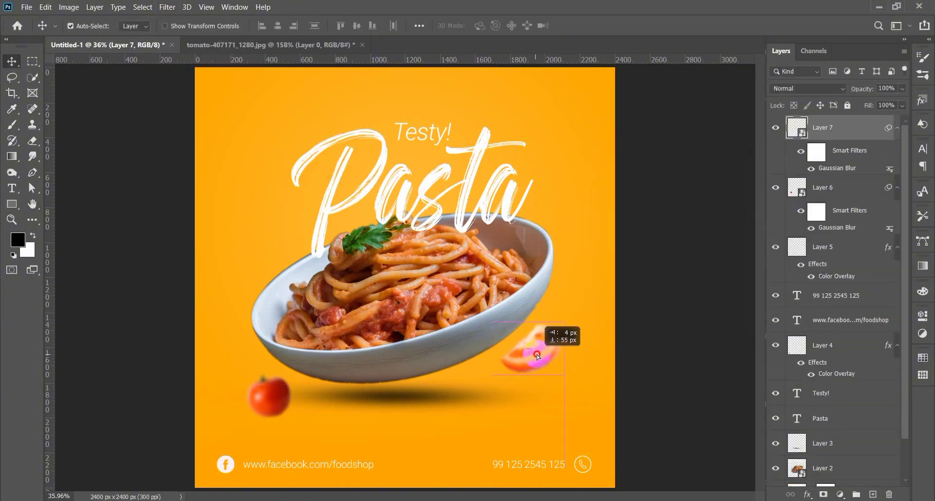
{"action": "left_click", "coordinate": [641, 348]}
- Open the onion ring screenshot
{"action": "left_click", "coordinate": [26, 7]}
{"action": "left_click", "coordinate": [39, 29]}
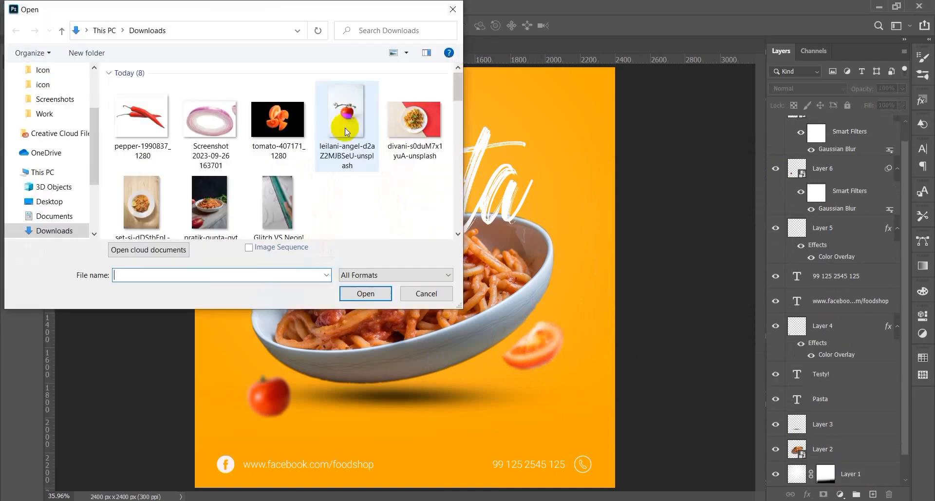
{"action": "left_click", "coordinate": [215, 122]}
{"action": "left_click", "coordinate": [365, 293]}
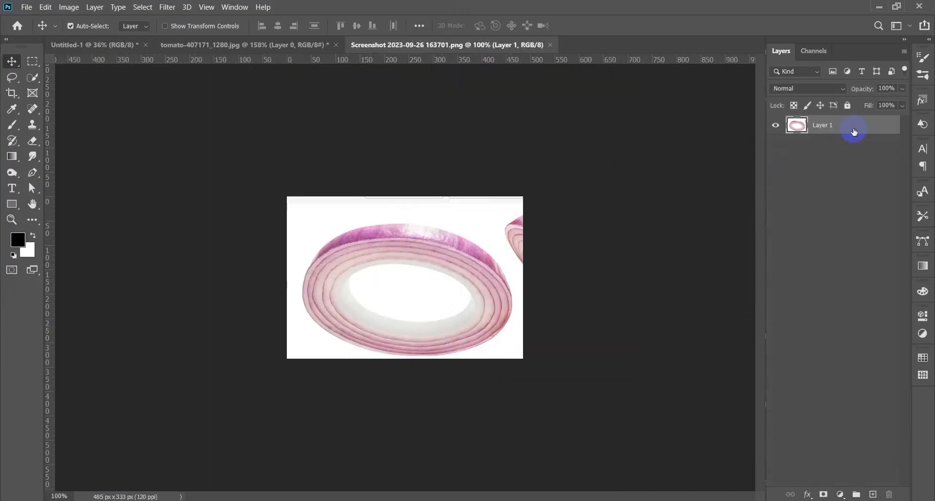
- Select the onion ring with lasso-based Object Selection, subtract the inner hole, and mask it
{"action": "scroll", "coordinate": [453, 255], "scroll_direction": "up", "scroll_amount": 5}
{"action": "right_click", "coordinate": [33, 77]}
{"action": "left_click", "coordinate": [84, 78]}
{"action": "left_click_drag", "start_coordinate": [454, 152], "coordinate": [200, 204]}
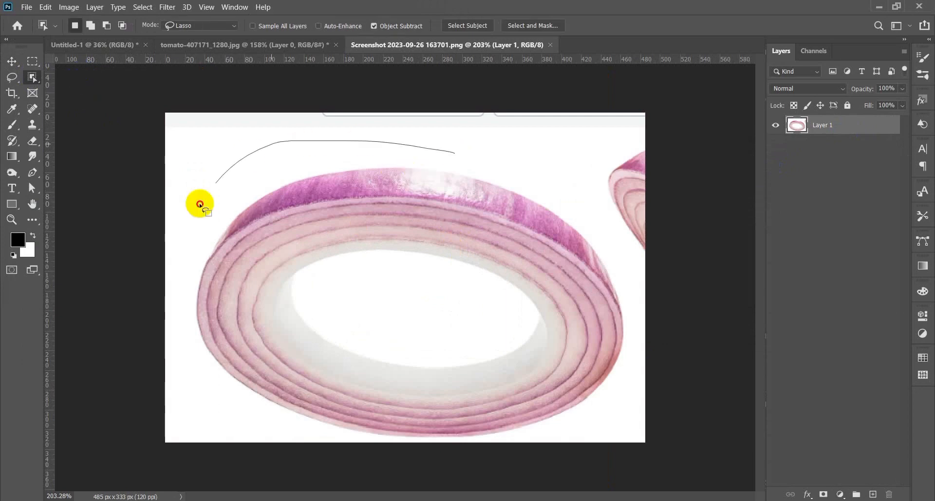
{"action": "left_click_drag", "start_coordinate": [530, 313], "coordinate": [529, 314], "text": "alt"}
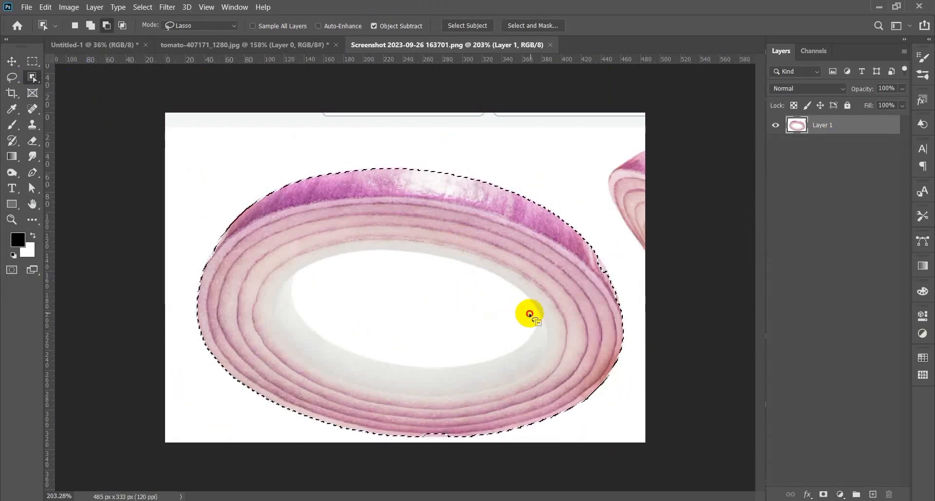
{"action": "left_click_drag", "start_coordinate": [490, 353], "coordinate": [506, 341]}
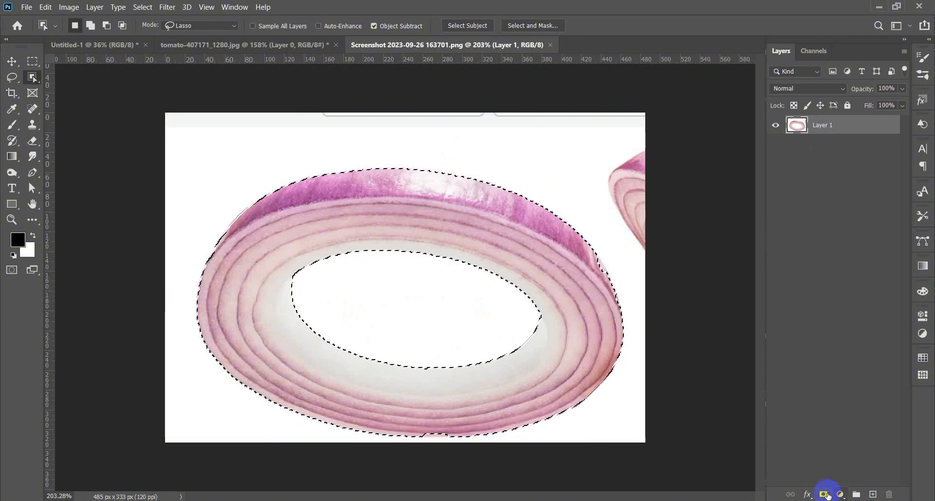
{"action": "left_click", "coordinate": [823, 494]}
- Drag the onion ring into the poster's top edge, then enlarge and tilt it
{"action": "key", "text": "v"}
{"action": "left_click_drag", "start_coordinate": [424, 235], "coordinate": [558, 56]}
{"action": "scroll", "coordinate": [584, 177], "scroll_direction": "up", "scroll_amount": 5}
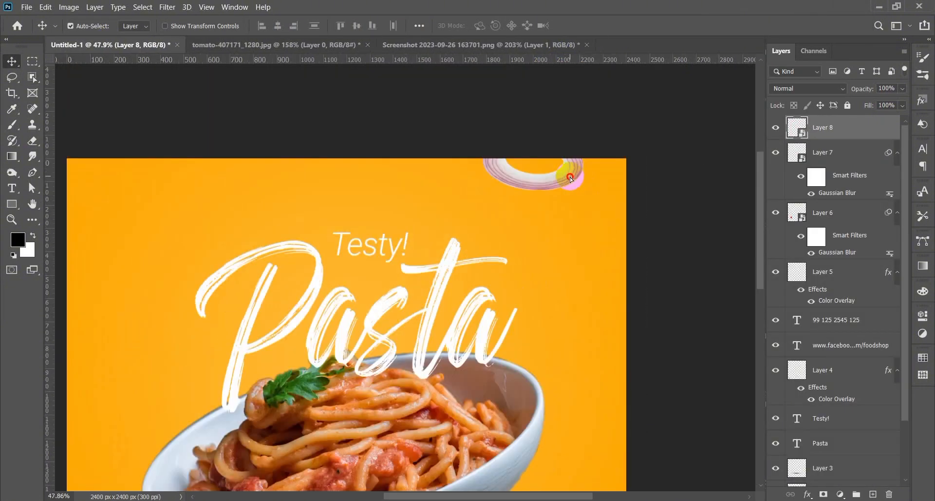
{"action": "key", "text": "ctrl+t"}
{"action": "left_click_drag", "start_coordinate": [573, 179], "coordinate": [487, 188]}
{"action": "key", "text": "Return"}
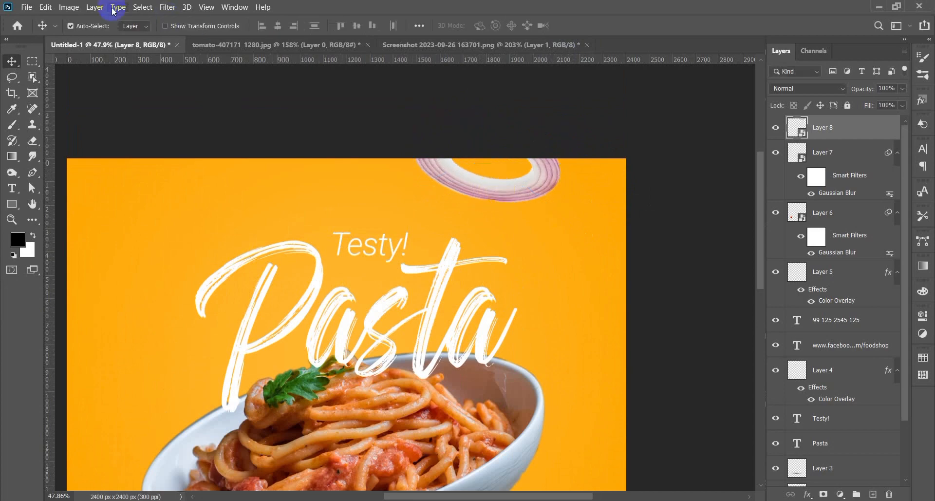
- Apply a Gaussian Blur to the onion ring and fit the poster in view
{"action": "left_click", "coordinate": [167, 7]}
{"action": "mouse_move", "coordinate": [234, 136]}
{"action": "left_click", "coordinate": [341, 181]}
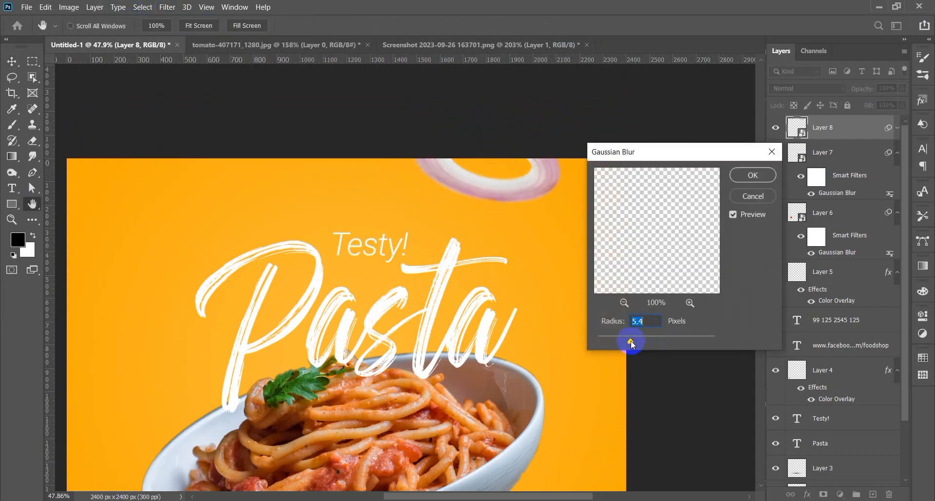
{"action": "left_click", "coordinate": [752, 175]}
{"action": "key", "text": "ctrl+0"}
- Open the chili pepper photo, bring it into the poster, and rotate it about 47 degrees
{"action": "left_click", "coordinate": [26, 7]}
{"action": "left_click", "coordinate": [29, 30]}
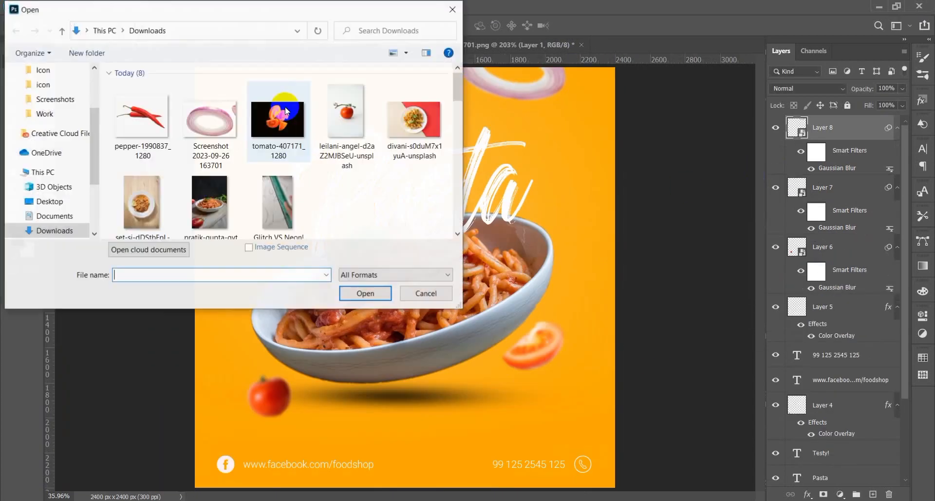
{"action": "left_click", "coordinate": [141, 117]}
{"action": "left_click", "coordinate": [367, 293]}
{"action": "left_click_drag", "start_coordinate": [461, 275], "coordinate": [296, 230]}
{"action": "key", "text": "ctrl+t"}
{"action": "left_click_drag", "start_coordinate": [370, 282], "coordinate": [278, 272]}
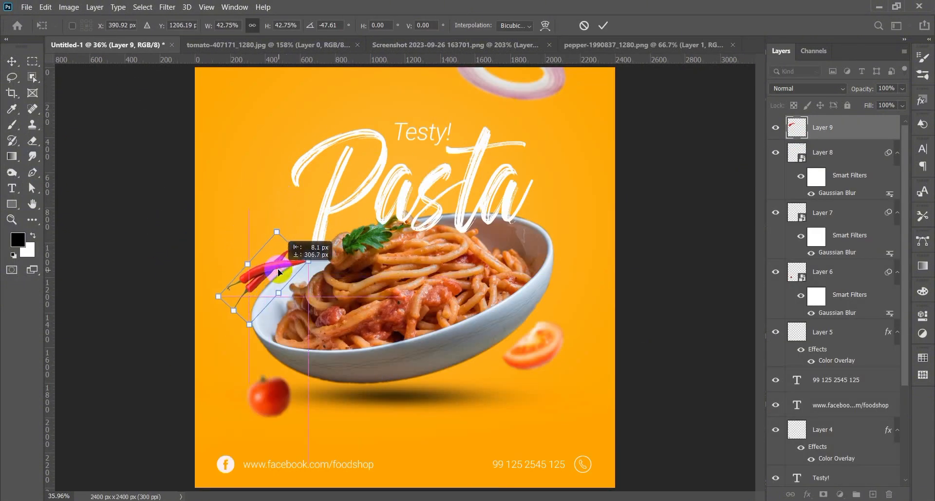
{"action": "double_click", "coordinate": [231, 287]}
- Apply a 6.8-pixel Gaussian Blur to the chili on Layer 9, then deselect layers
{"action": "left_click", "coordinate": [166, 7]}
{"action": "mouse_move", "coordinate": [196, 137]}
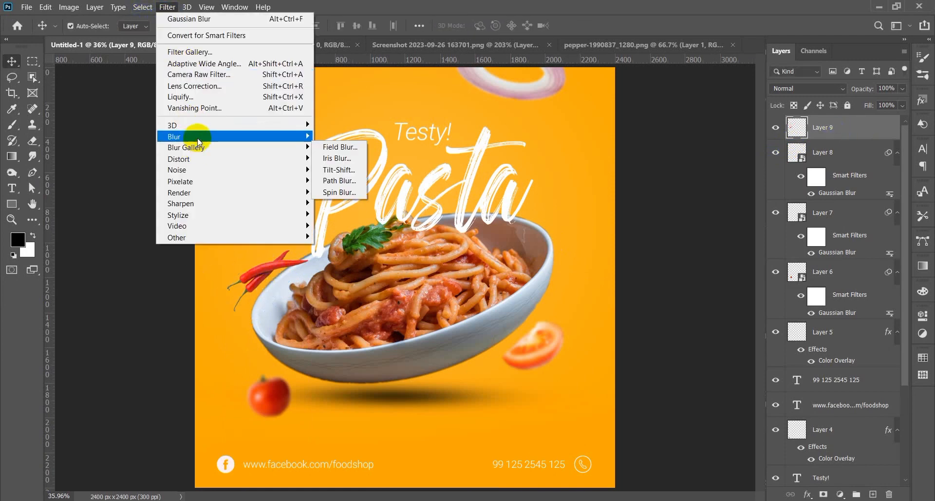
{"action": "left_click", "coordinate": [341, 185]}
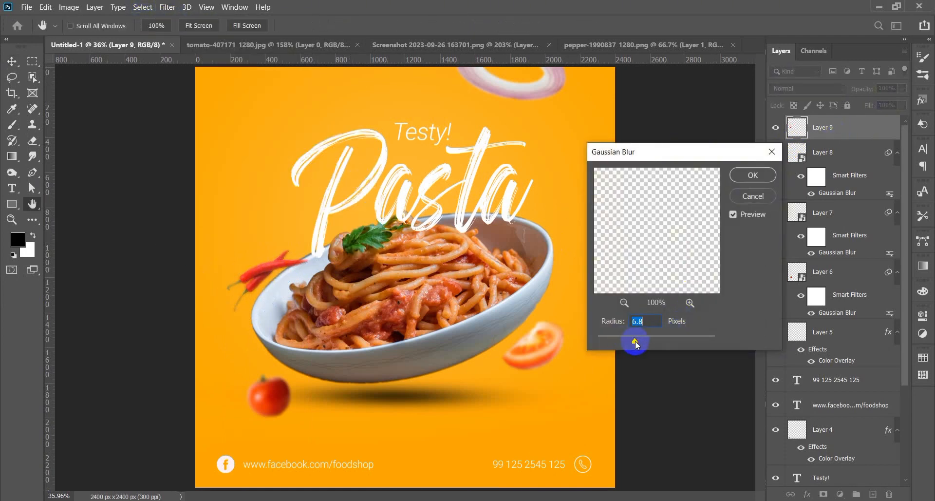
{"action": "left_click", "coordinate": [746, 181]}
{"action": "left_click", "coordinate": [669, 305]}
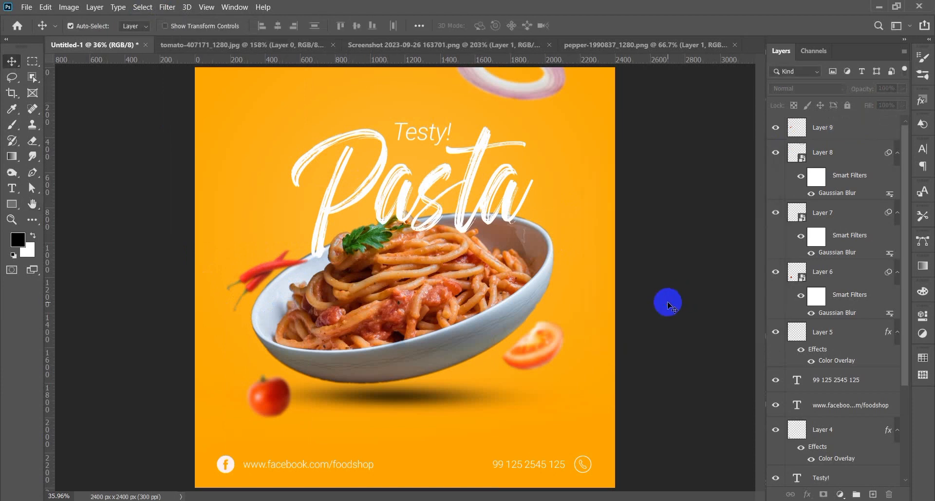
- Duplicate the phone-number text to the top-left corner, change it to 'Logo', and style it Black Italic
{"action": "scroll", "coordinate": [844, 363], "scroll_direction": "down", "scroll_amount": 5}
{"action": "scroll", "coordinate": [841, 367], "scroll_direction": "up", "scroll_amount": 5}
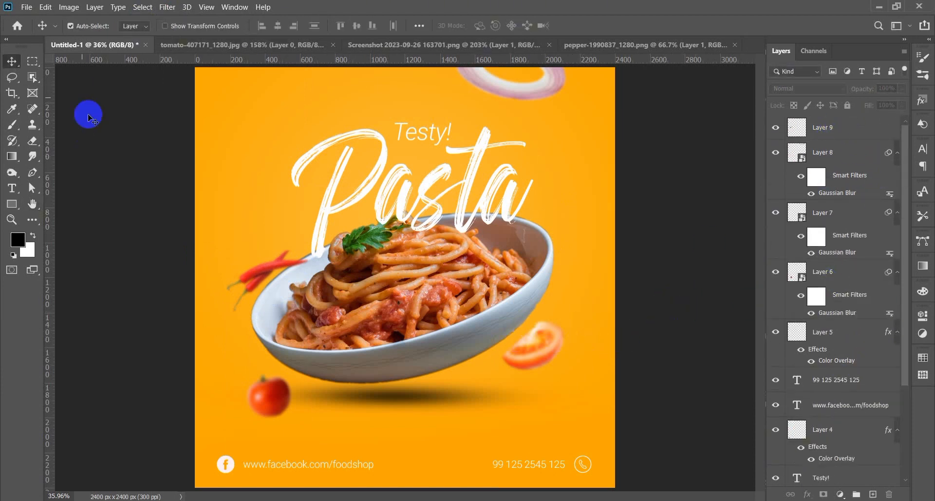
{"action": "left_click_drag", "start_coordinate": [516, 464], "coordinate": [254, 93]}
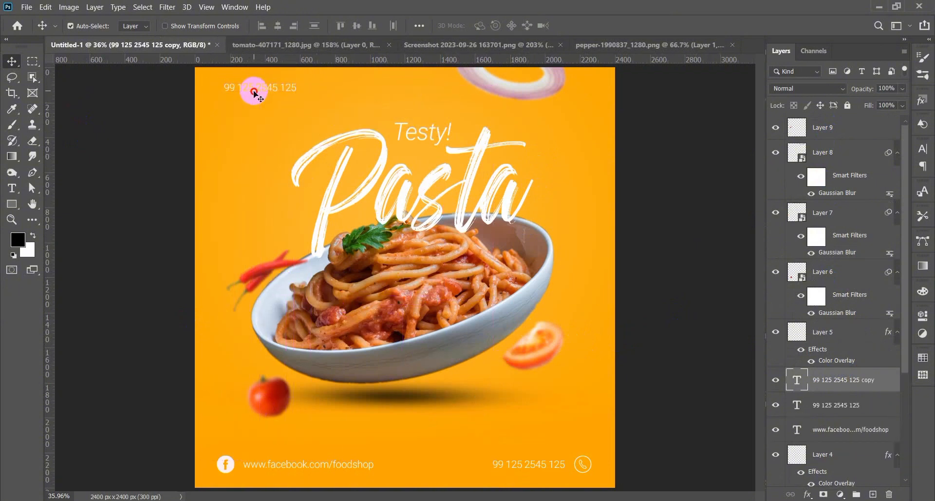
{"action": "double_click", "coordinate": [254, 93]}
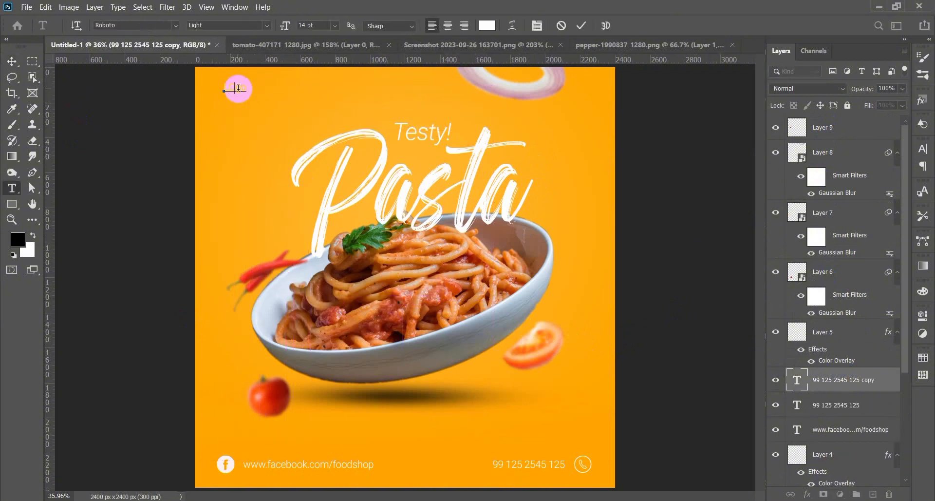
{"action": "left_click", "coordinate": [265, 26]}
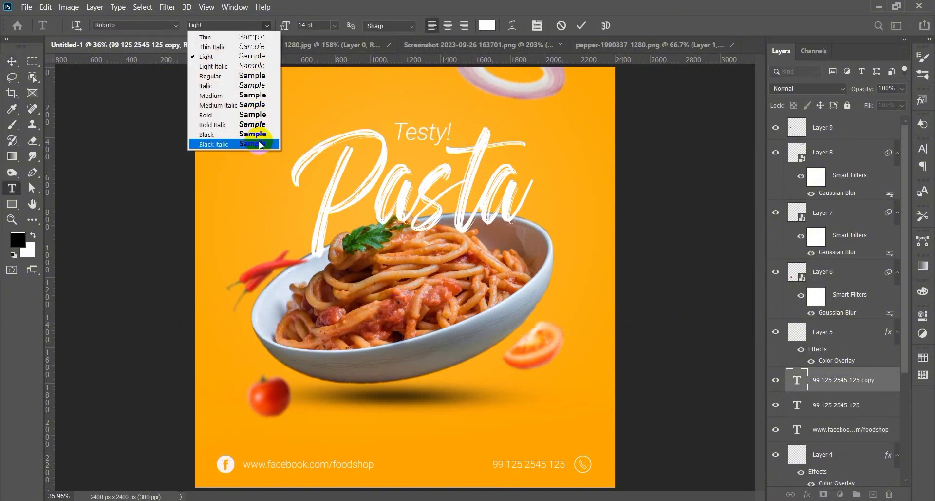
{"action": "left_click", "coordinate": [260, 144]}
{"action": "left_click", "coordinate": [12, 62]}
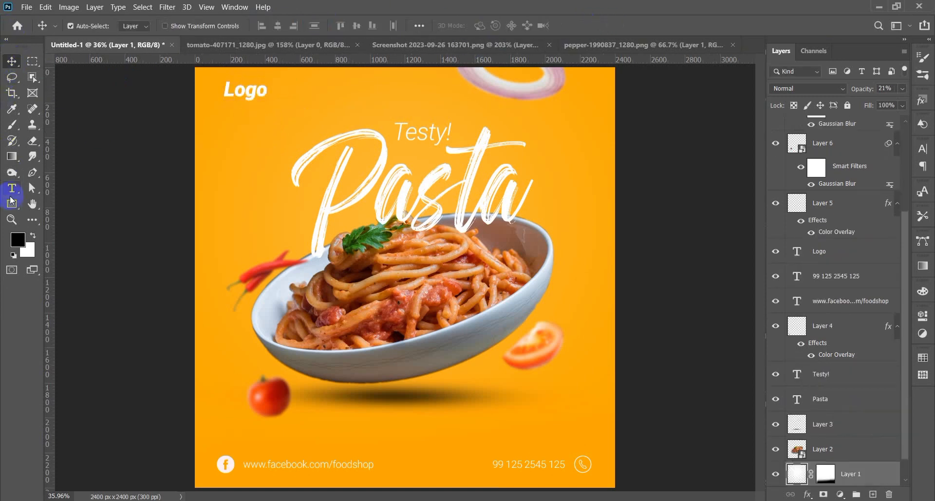
- Draw a rectangle bar along the poster's bottom with no stroke and solid black fill
{"action": "left_click", "coordinate": [12, 204]}
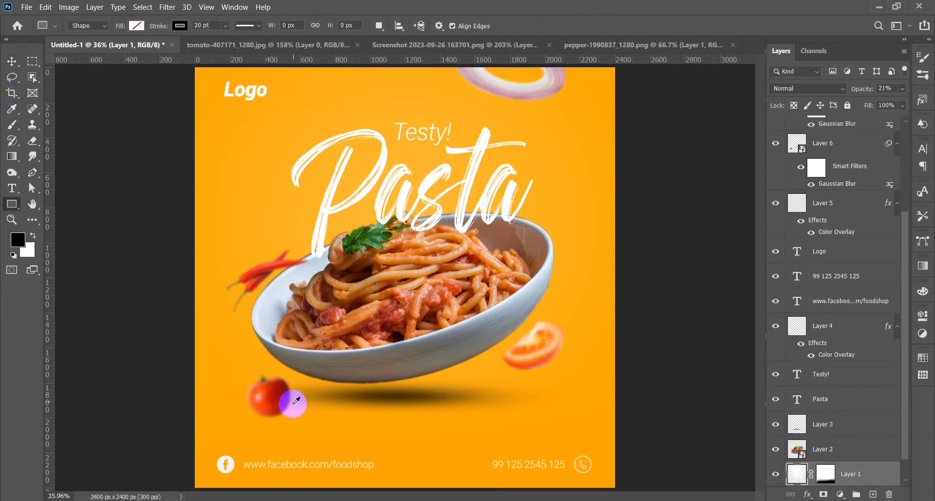
{"action": "scroll", "coordinate": [288, 404], "scroll_direction": "down", "scroll_amount": 5}
{"action": "left_click_drag", "start_coordinate": [176, 352], "coordinate": [565, 381]}
{"action": "key", "text": "v"}
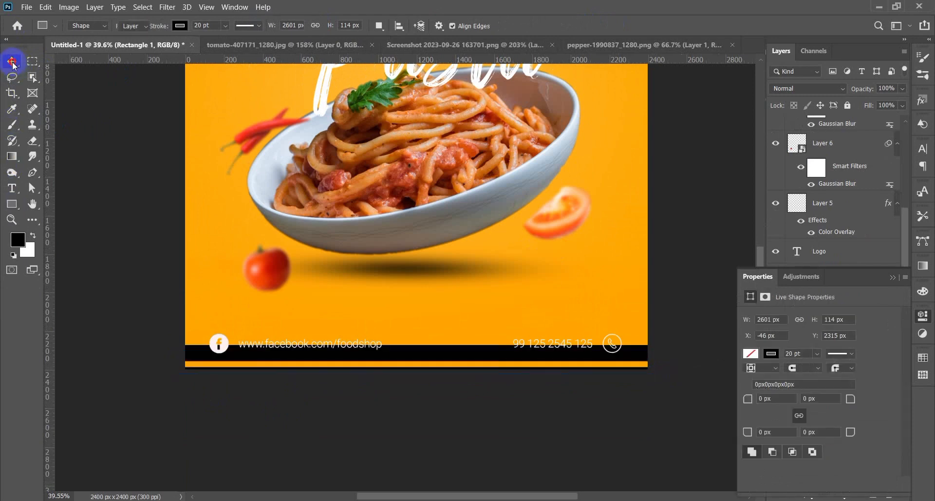
{"action": "scroll", "coordinate": [343, 384], "scroll_direction": "up", "scroll_amount": 2}
{"action": "left_click", "coordinate": [12, 203]}
{"action": "left_click", "coordinate": [180, 25]}
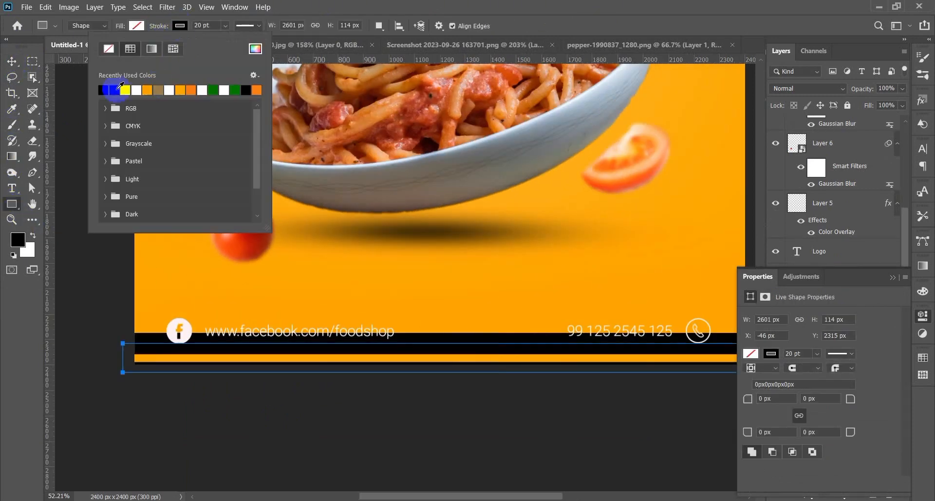
{"action": "left_click", "coordinate": [107, 48]}
{"action": "left_click", "coordinate": [136, 26]}
{"action": "left_click", "coordinate": [59, 89]}
- Move the black bar up to the bottom edge and adjust its height
{"action": "left_click", "coordinate": [9, 61]}
{"action": "scroll", "coordinate": [437, 358], "scroll_direction": "right", "scroll_amount": 2}
{"action": "left_click_drag", "start_coordinate": [441, 360], "coordinate": [397, 346]}
{"action": "key", "text": "ctrl+t"}
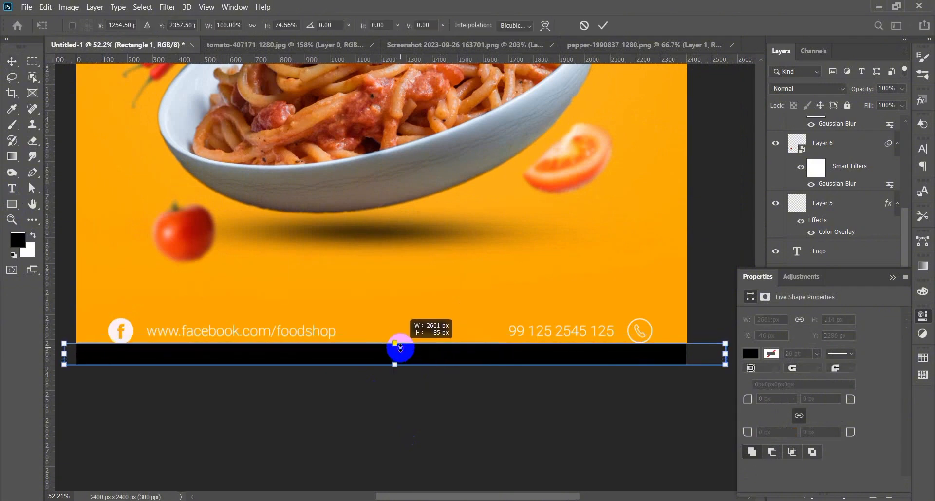
{"action": "key", "text": "Return"}
{"action": "scroll", "coordinate": [649, 348], "scroll_direction": "up", "scroll_amount": 5}
- Select the footer's phone icon, phone-number text and Facebook URL layers, then deselect
{"action": "left_click_drag", "start_coordinate": [632, 312], "coordinate": [632, 317]}
{"action": "scroll", "coordinate": [539, 284], "scroll_direction": "left", "scroll_amount": 5}
{"action": "scroll", "coordinate": [340, 380], "scroll_direction": "down", "scroll_amount": 3}
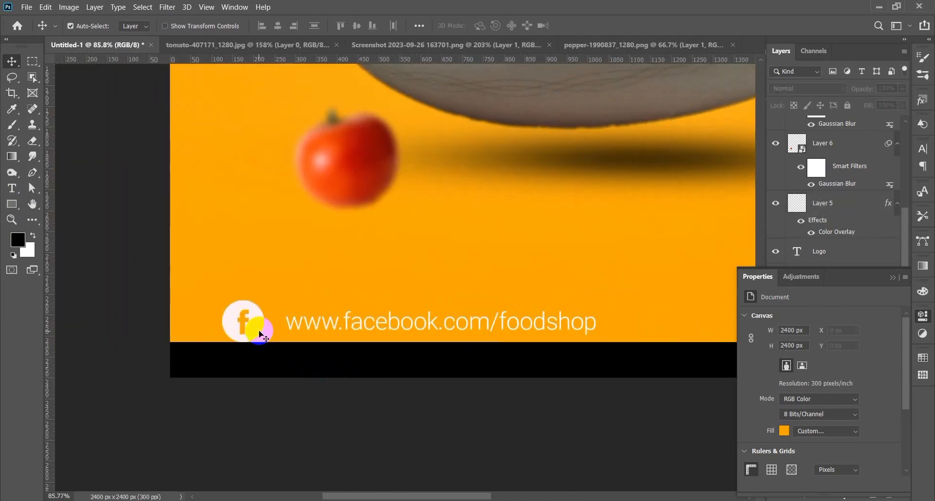
{"action": "scroll", "coordinate": [259, 335], "scroll_direction": "down", "scroll_amount": 2}
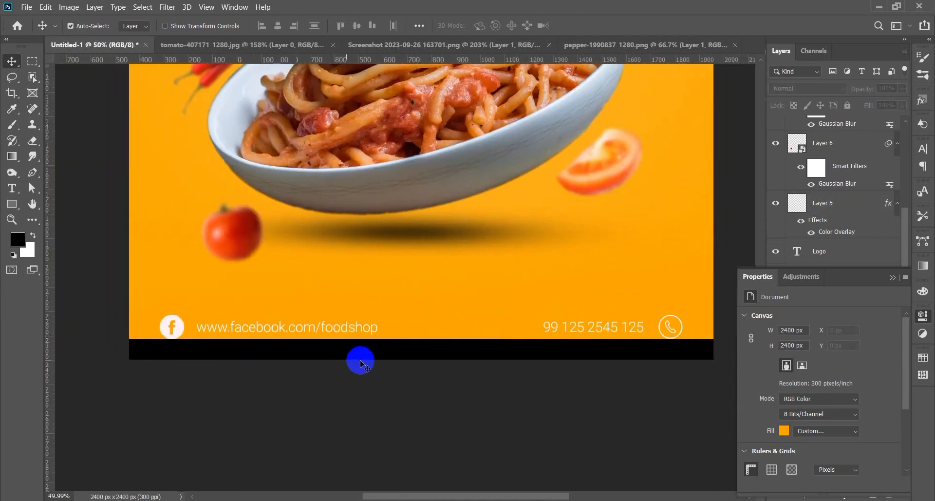
{"action": "left_click", "coordinate": [591, 329]}
{"action": "left_click", "coordinate": [892, 276]}
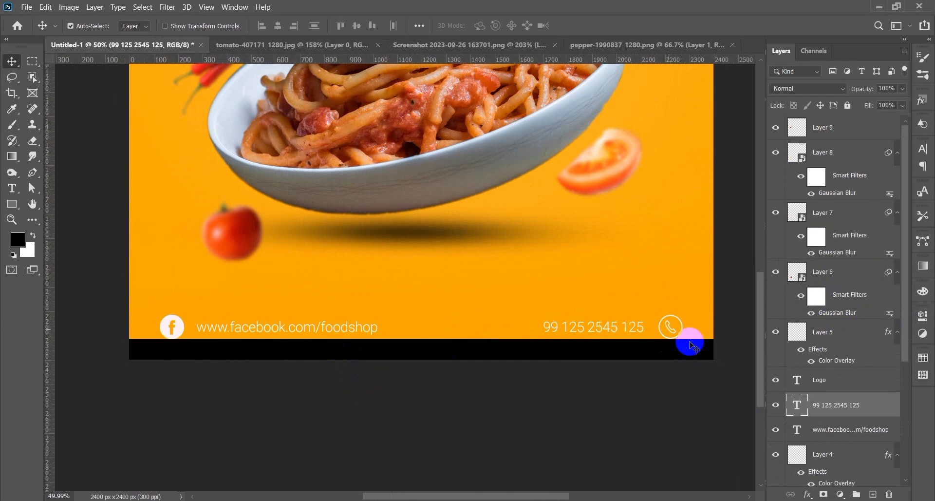
{"action": "left_click", "coordinate": [670, 321]}
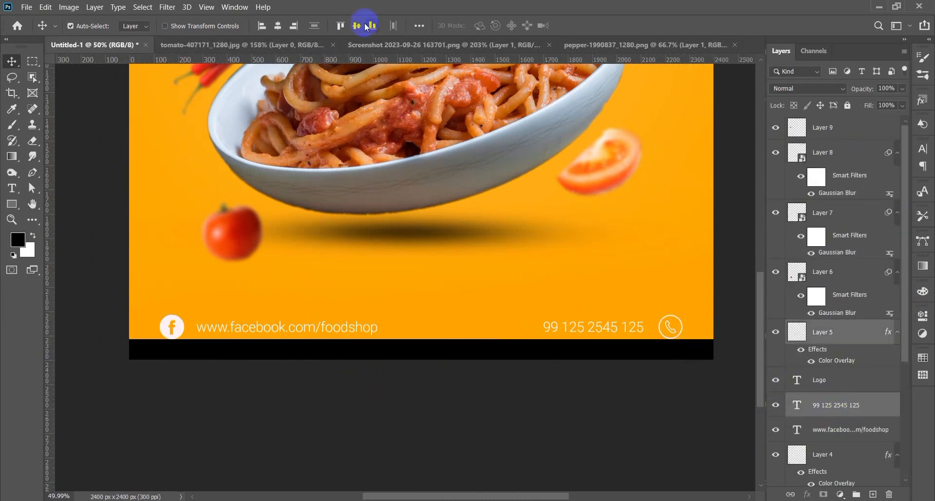
{"action": "left_click", "coordinate": [247, 326], "text": "shift"}
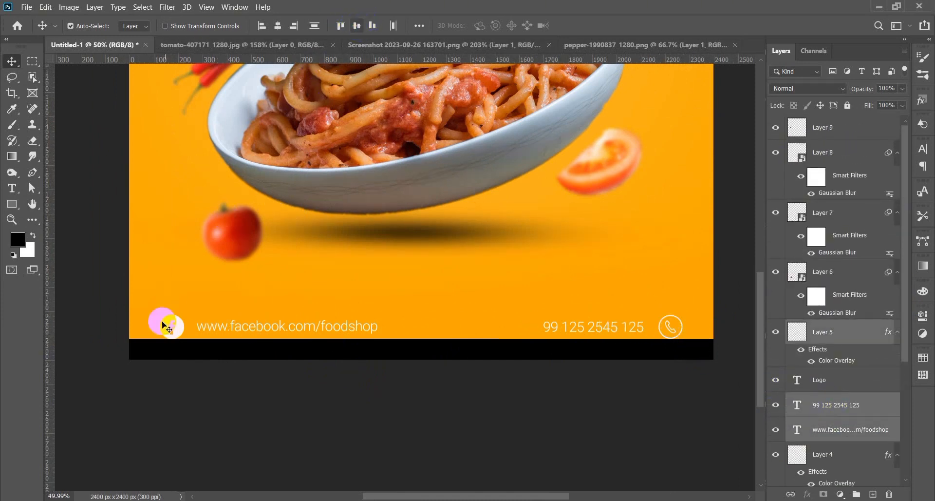
{"action": "left_click", "coordinate": [273, 388]}
- Align the black bar to the canvas top, then delete the bar
{"action": "scroll", "coordinate": [302, 388], "scroll_direction": "down", "scroll_amount": 6}
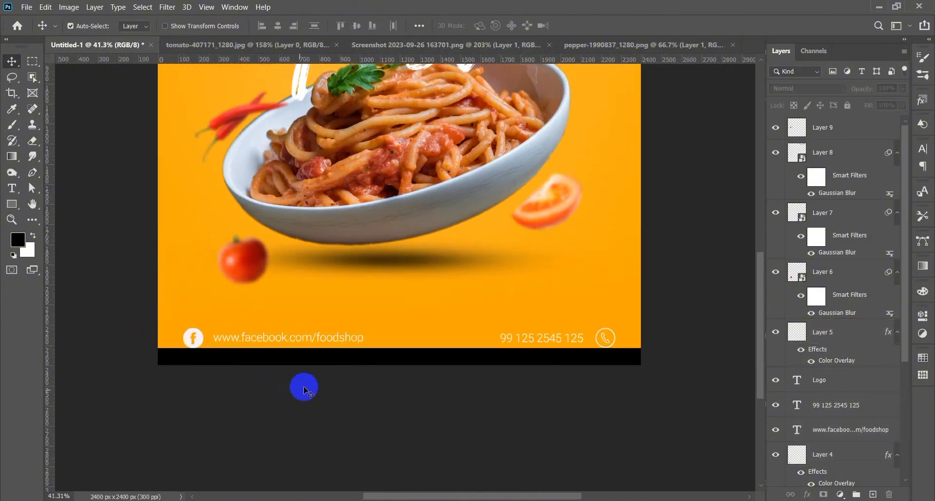
{"action": "left_click", "coordinate": [388, 428]}
{"action": "left_click", "coordinate": [418, 25]}
{"action": "left_click", "coordinate": [454, 135]}
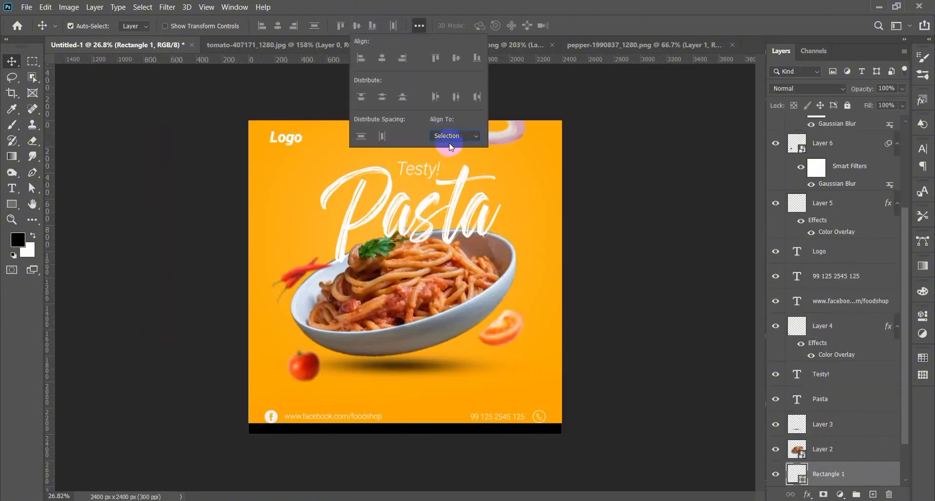
{"action": "left_click", "coordinate": [433, 59]}
{"action": "scroll", "coordinate": [246, 183], "scroll_direction": "up", "scroll_amount": 5}
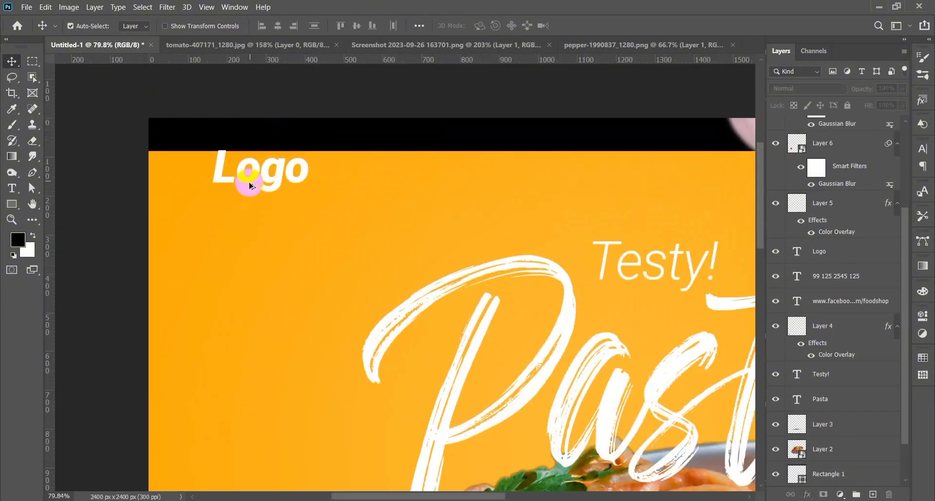
{"action": "left_click", "coordinate": [246, 175]}
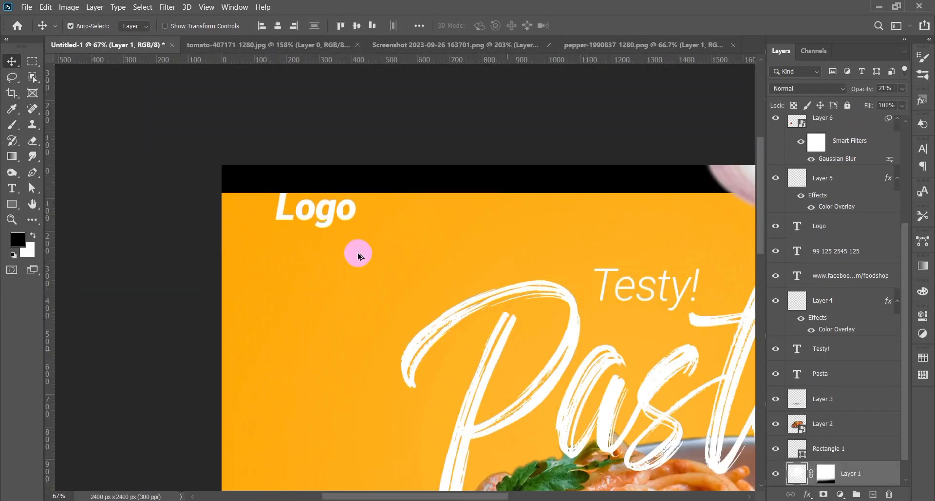
{"action": "scroll", "coordinate": [358, 256], "scroll_direction": "down", "scroll_amount": 10}
{"action": "left_click", "coordinate": [372, 141]}
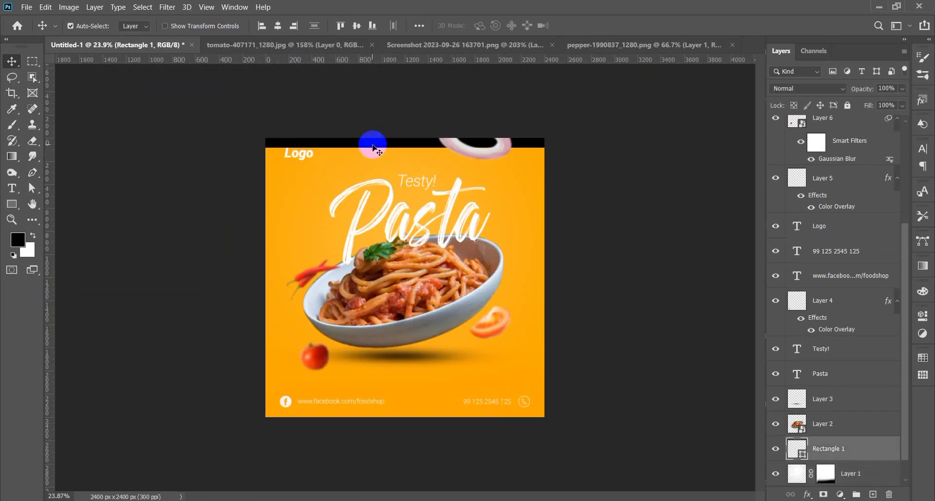
{"action": "key", "text": "Delete"}
- Align the Logo and Facebook icon left edges, relative to the selection
{"action": "left_click", "coordinate": [295, 154]}
{"action": "left_click", "coordinate": [287, 403], "text": "shift"}
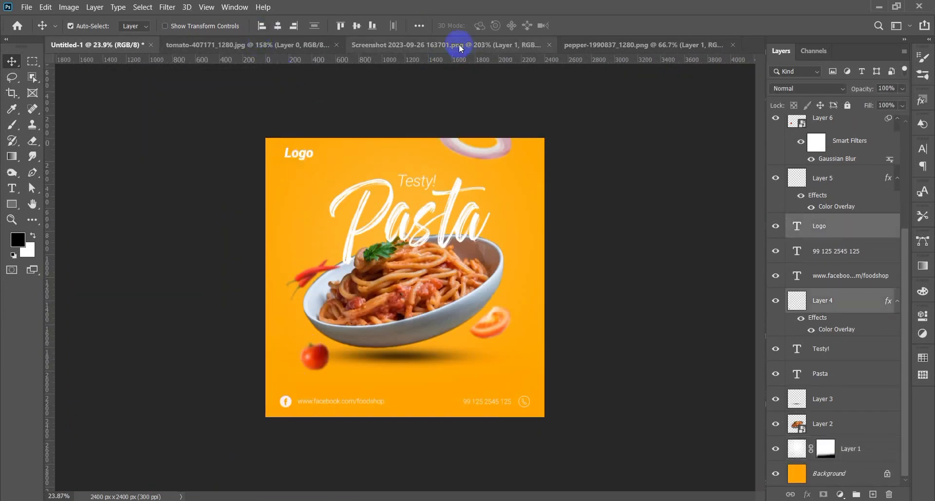
{"action": "left_click", "coordinate": [419, 25]}
{"action": "left_click", "coordinate": [454, 135]}
{"action": "left_click", "coordinate": [450, 128]}
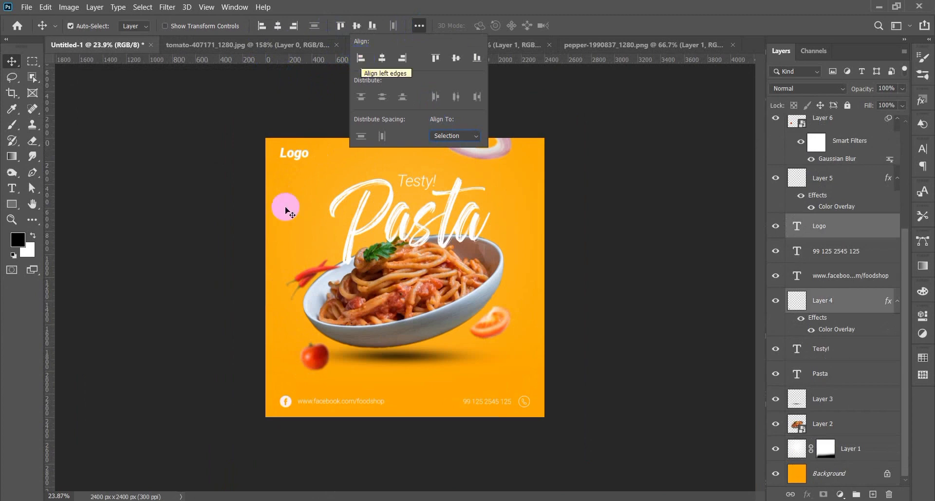
{"action": "left_click", "coordinate": [194, 275]}
- Edit the Facebook URL text and commit it, then start editing the phone-number text
{"action": "scroll", "coordinate": [194, 276], "scroll_direction": "up", "scroll_amount": 3}
{"action": "double_click", "coordinate": [307, 460]}
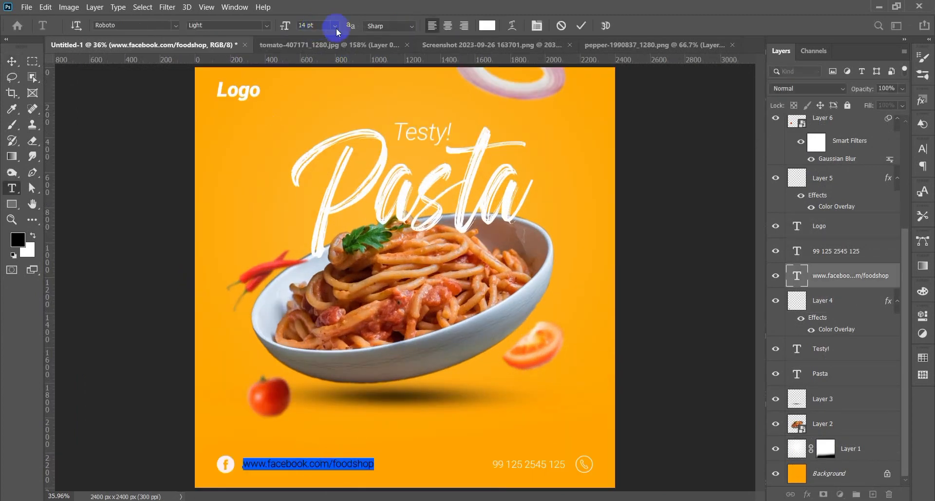
{"action": "left_click", "coordinate": [583, 27]}
{"action": "double_click", "coordinate": [539, 463]}
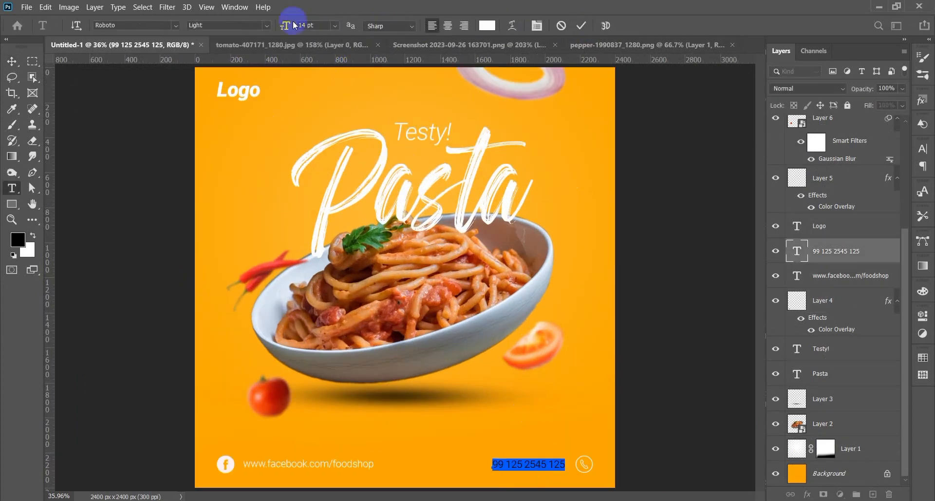